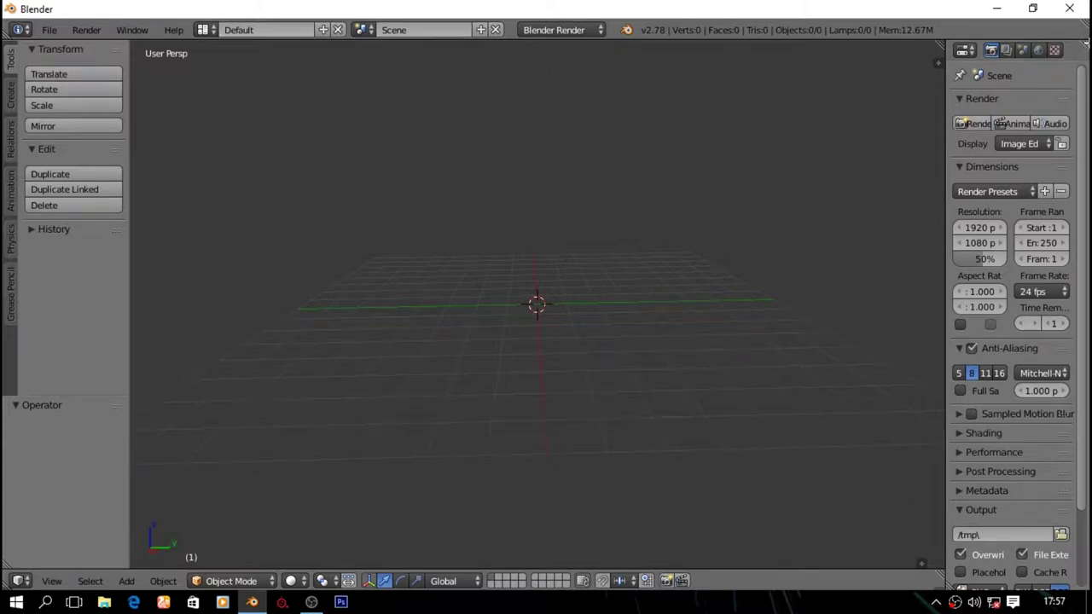
Split and widen the Properties area, then add a UV sphere at the origin
left_click_drag(1083, 44, 1070, 261)
left_click_drag(947, 221, 927, 221)
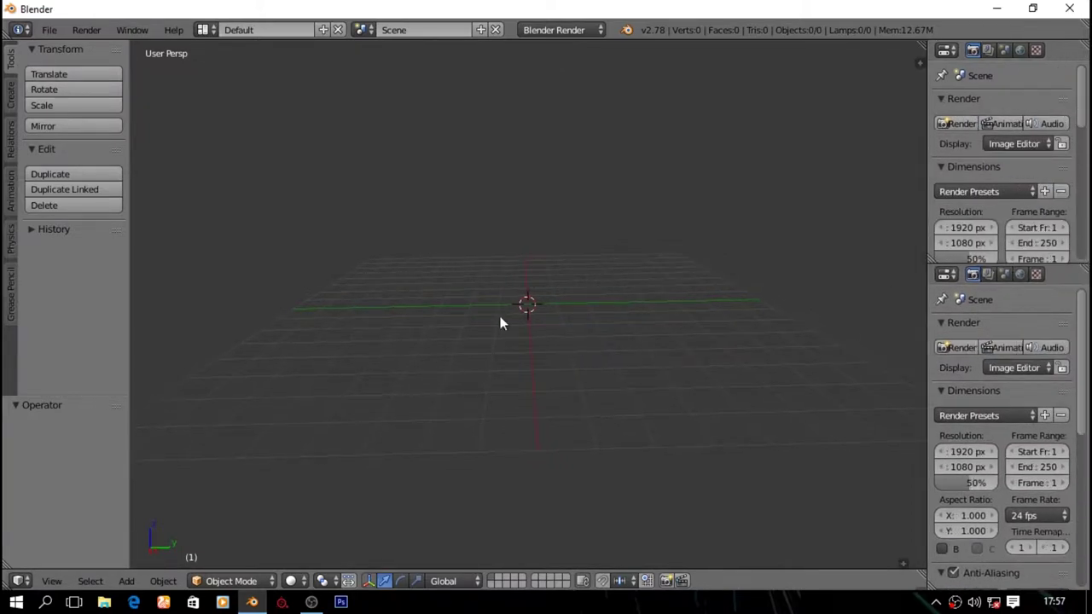
key("shift+a")
left_click(563, 214)
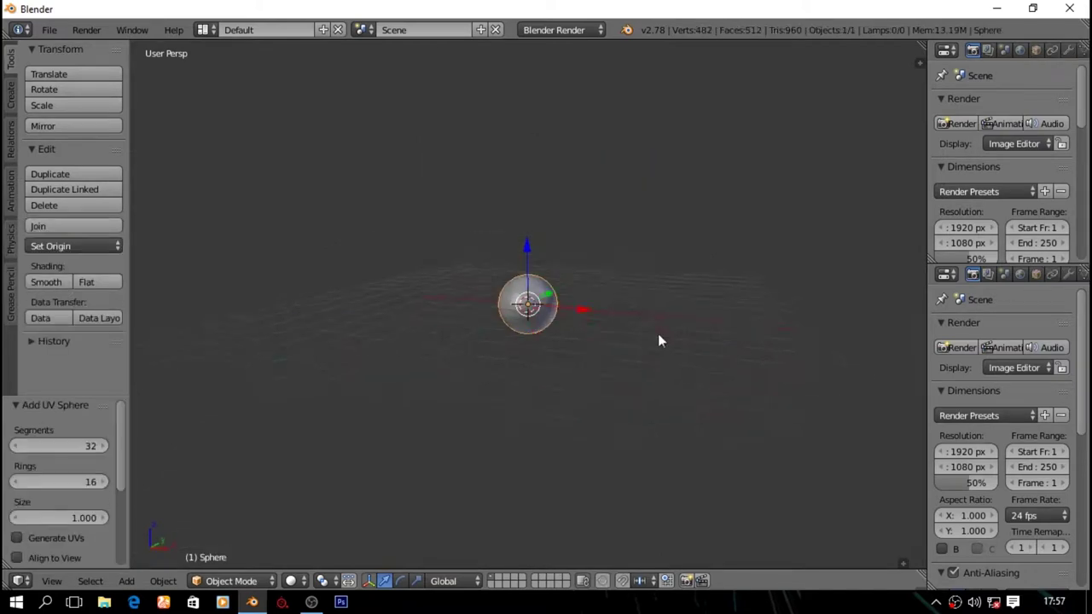
Raise the sphere 1.675 units along the Z axis and orbit around it
scroll(610, 367, "up", 5)
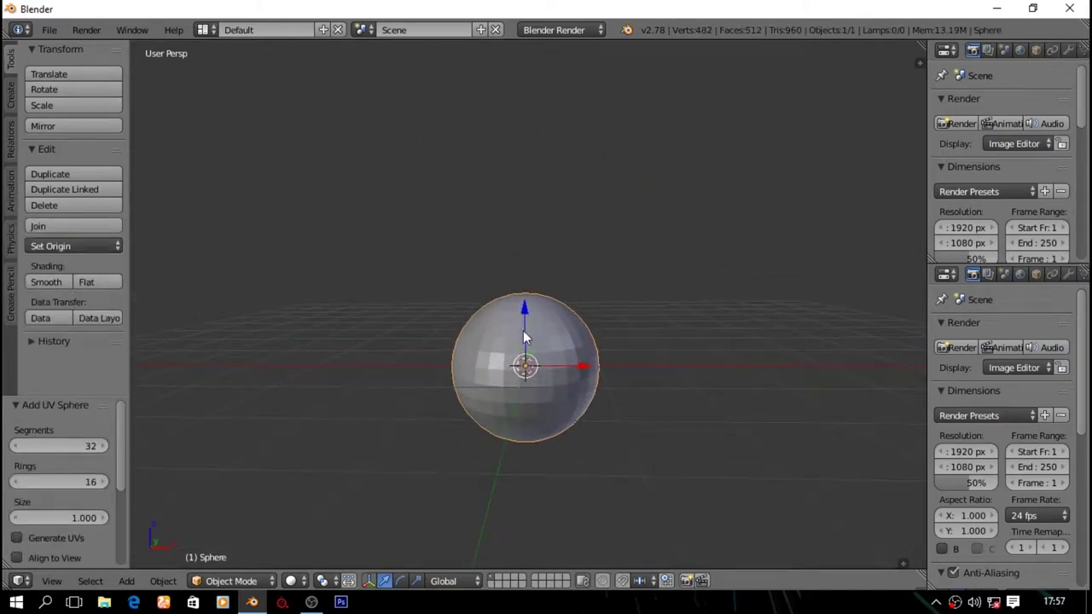
left_click_drag(525, 337, 524, 186)
mouse_move(525, 186)
middle_mouse_down()
mouse_move(412, 389)
mouse_move(481, 388)
middle_mouse_up()
scroll(481, 388, "up", 2)
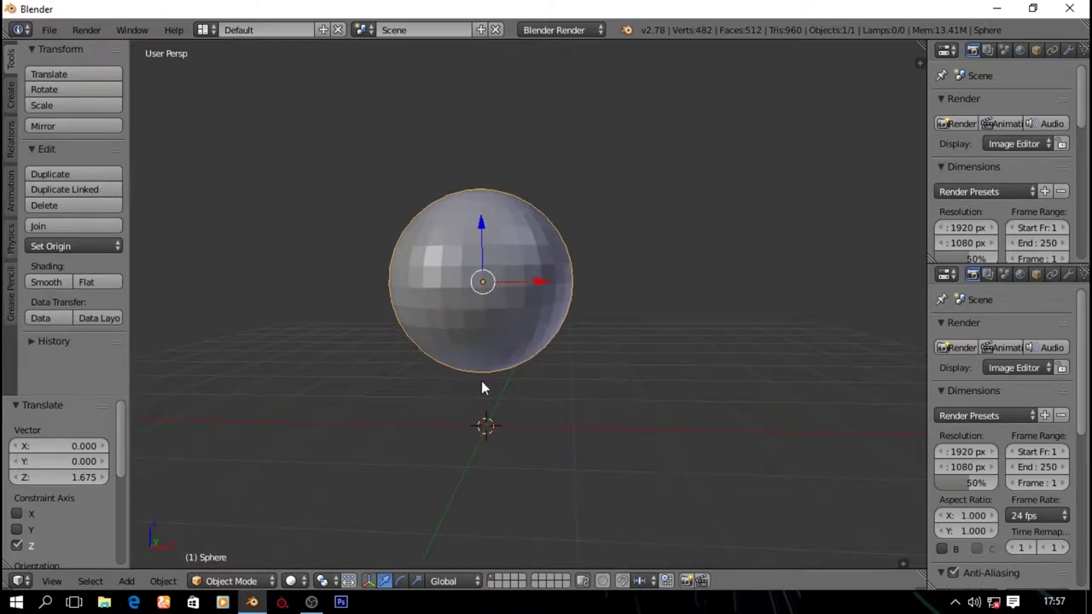
Enable Matcap viewport shading in the sidebar and choose the red matcap
key("n")
scroll(826, 318, "down", 5)
scroll(822, 389, "down", 7)
scroll(823, 375, "down", 2)
left_click(819, 366)
left_click(809, 368)
left_click(808, 368)
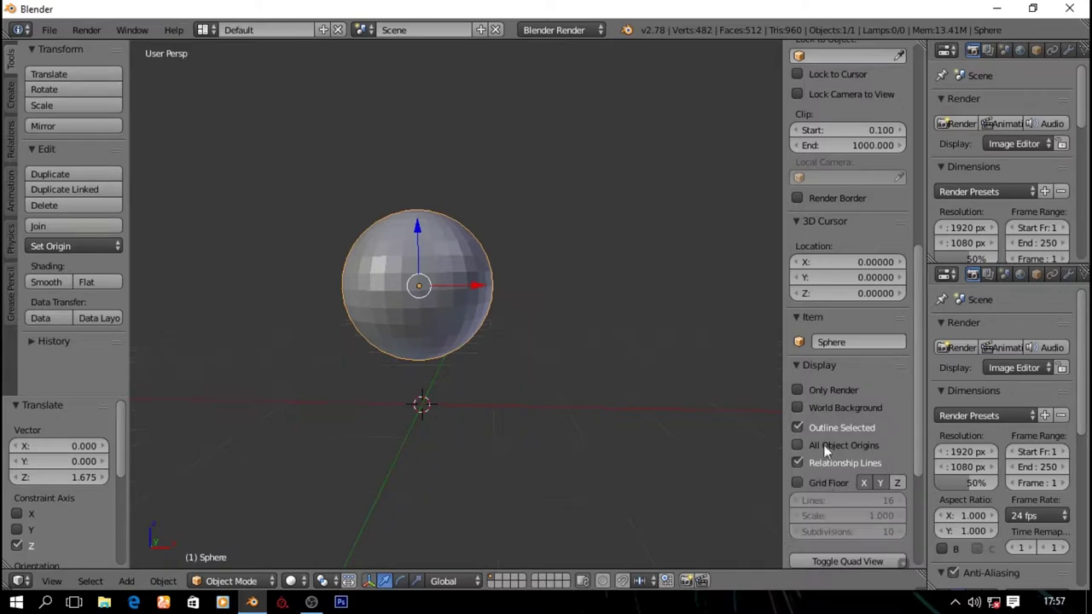
left_click(821, 365)
left_click(826, 386)
left_click(826, 385)
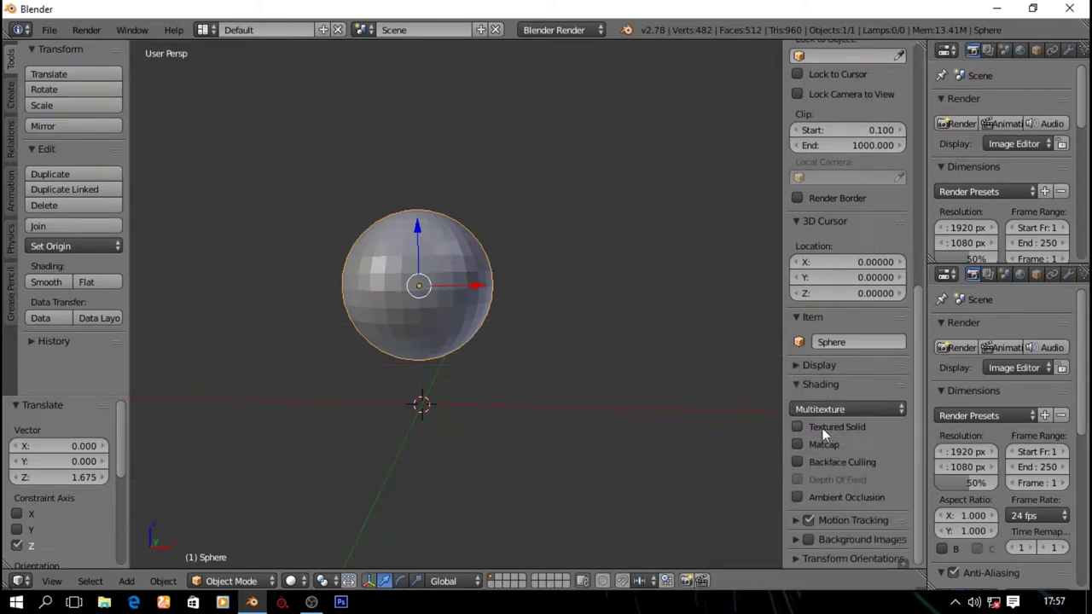
left_click(823, 441)
left_click(840, 486)
left_click(703, 249)
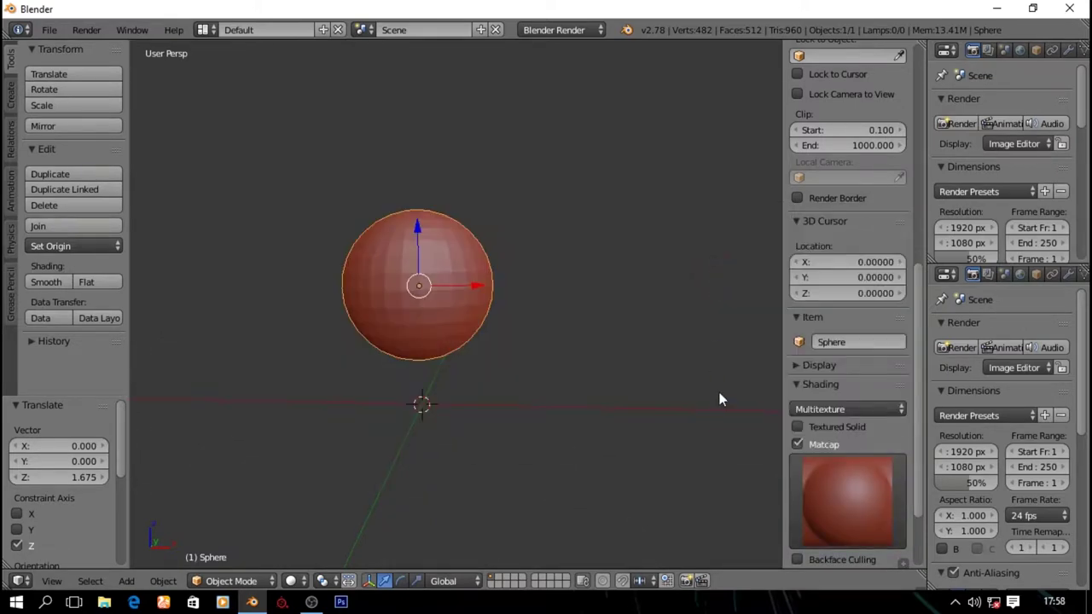
key("n")
Switch the red sphere into Sculpt Mode
scroll(705, 348, "down", 1)
middle_click_drag(706, 348, 654, 352)
left_click(231, 581)
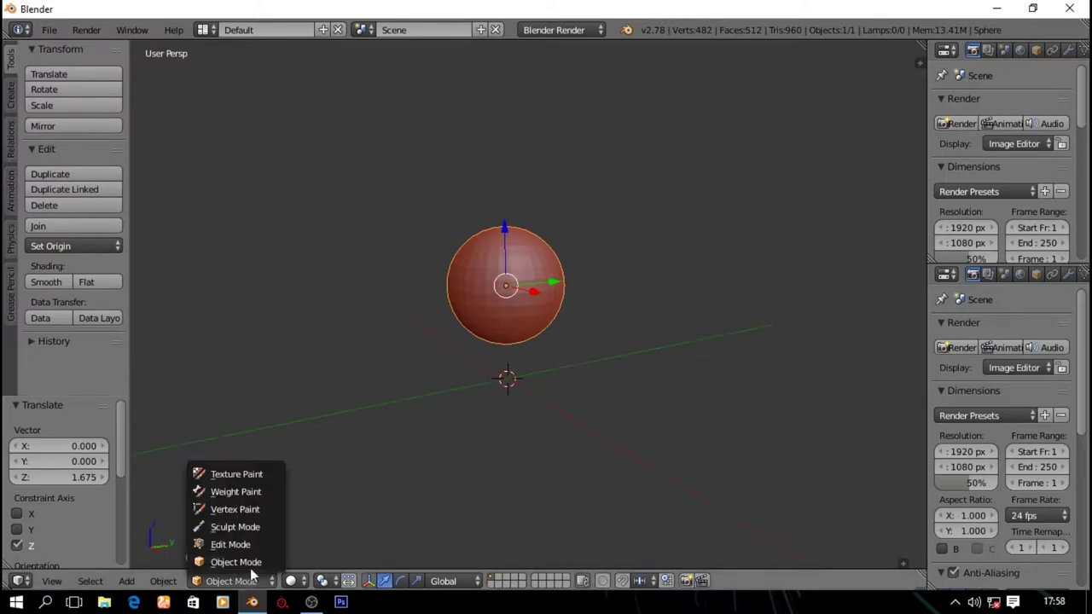
left_click(235, 526)
Return the sphere to Object Mode
scroll(515, 453, "up", 3)
middle_click_drag(592, 472, 286, 433)
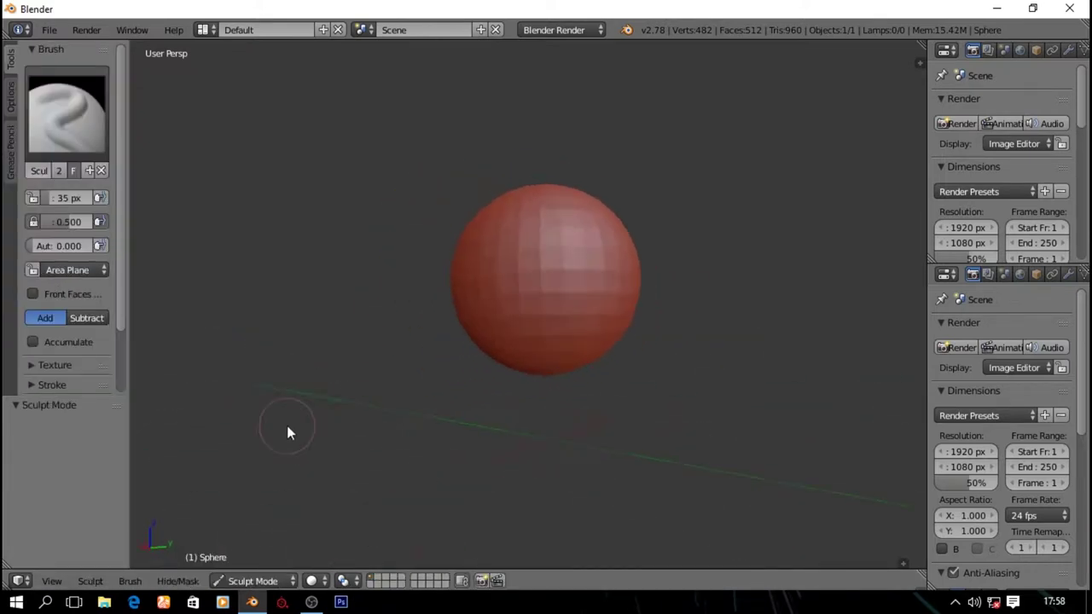
left_click(249, 581)
left_click(256, 560)
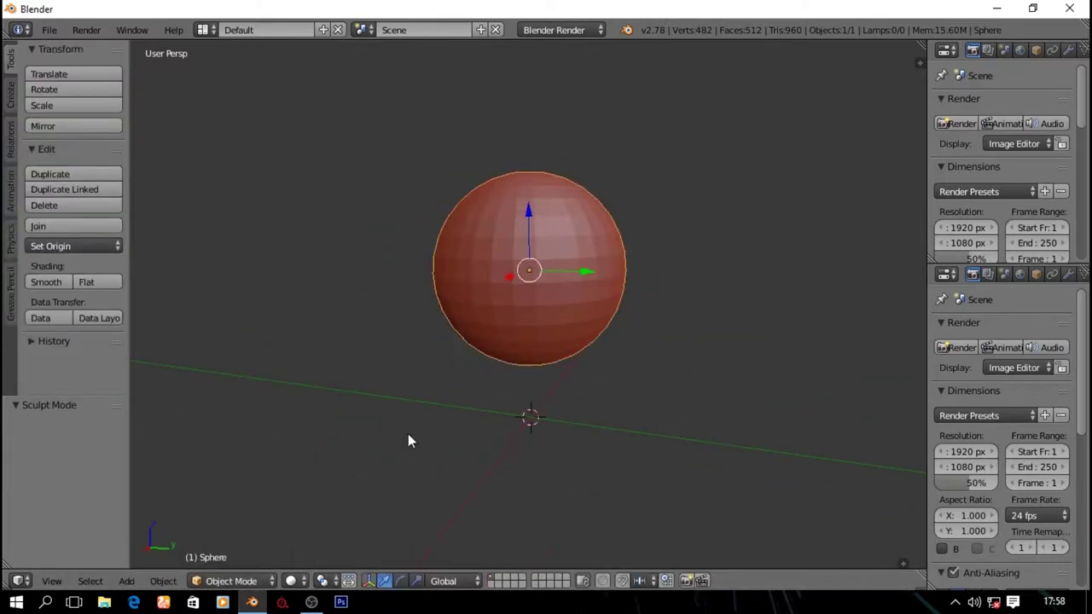
Scale the sphere by 1.353, apply the scale, and return to Sculpt Mode
middle_click_drag(407, 434, 650, 353)
key("s")
left_click(589, 430)
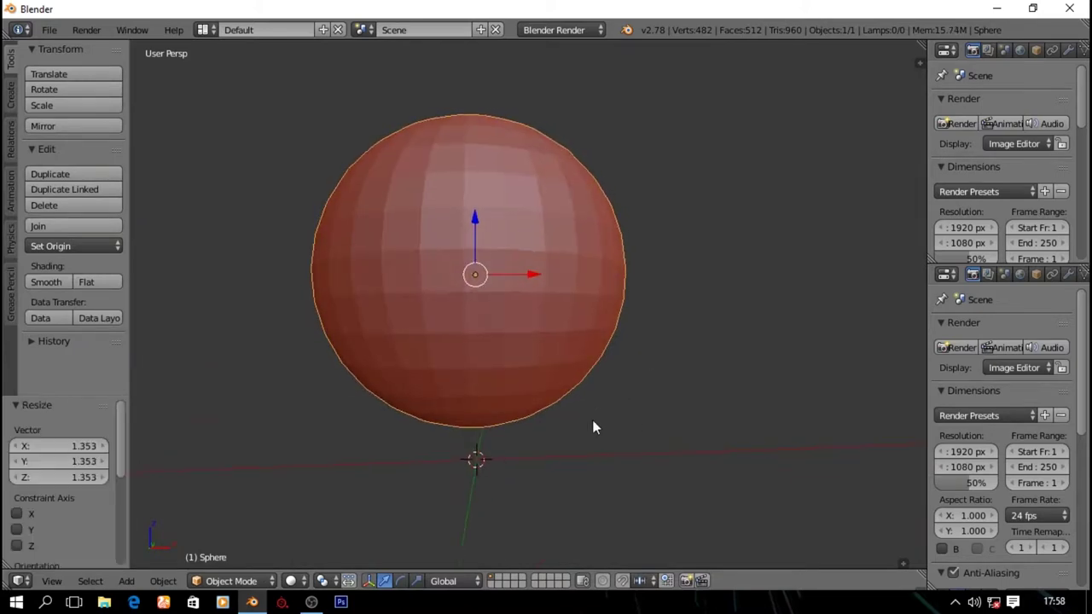
scroll(595, 427, "down", 2)
key("ctrl+a")
left_click(592, 431)
left_click(252, 581)
left_click(247, 527)
Try a Grab brush stroke at 97 px radius, then undo back to a plain sphere
key("g")
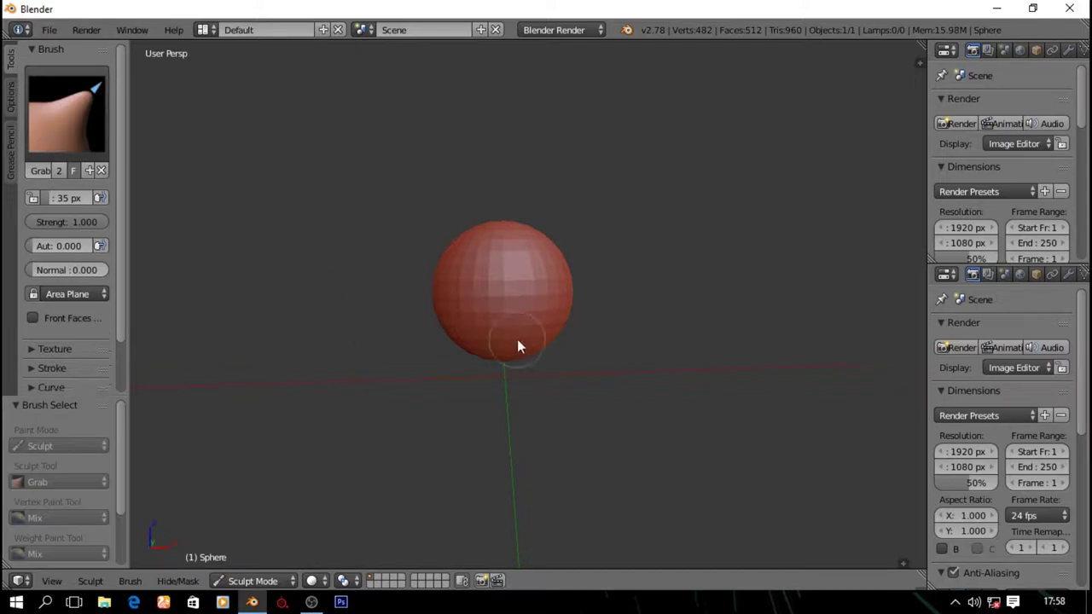
key("f")
left_click(545, 384)
scroll(552, 348, "up", 2)
scroll(512, 353, "up", 1)
middle_click_drag(458, 362, 628, 375)
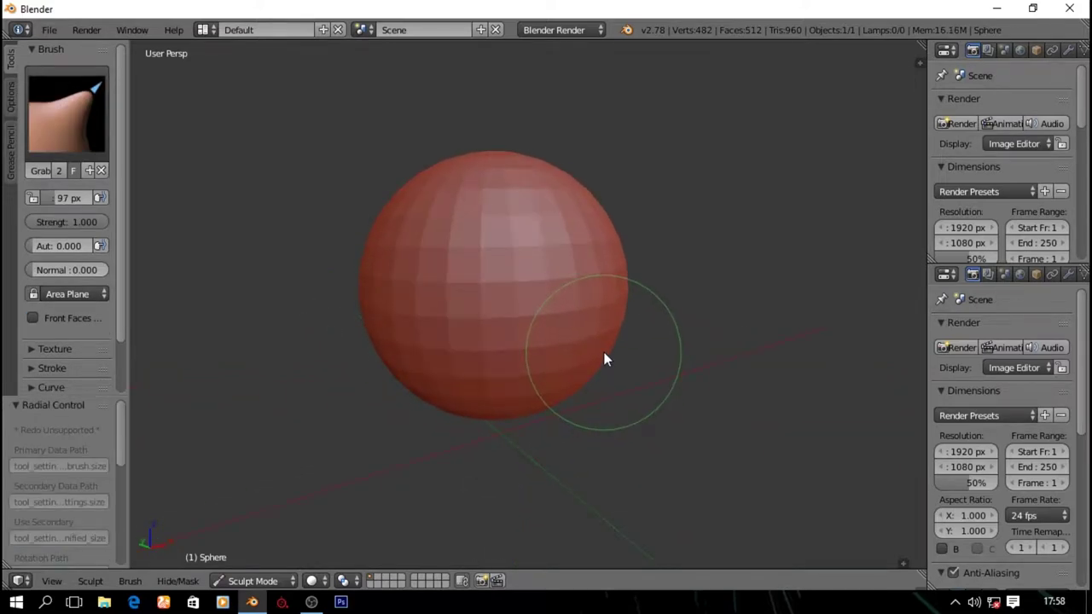
mouse_move(578, 276)
left_mouse_down()
mouse_move(602, 312)
mouse_move(641, 276)
left_mouse_up()
key("ctrl+z")
key("ctrl+z")
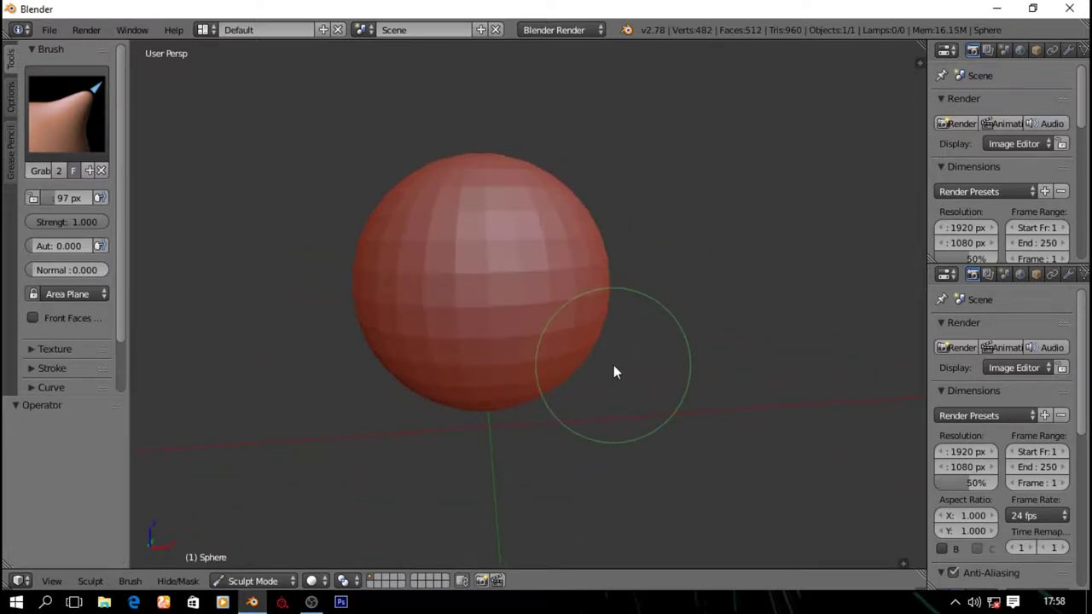
key("ctrl+shift+z")
key("ctrl+z")
Enlarge the Grab brush to 195 px and pull the sphere's lower half and right side
mouse_move(631, 378)
middle_mouse_down()
mouse_move(455, 375)
mouse_move(436, 365)
mouse_move(426, 375)
middle_mouse_up()
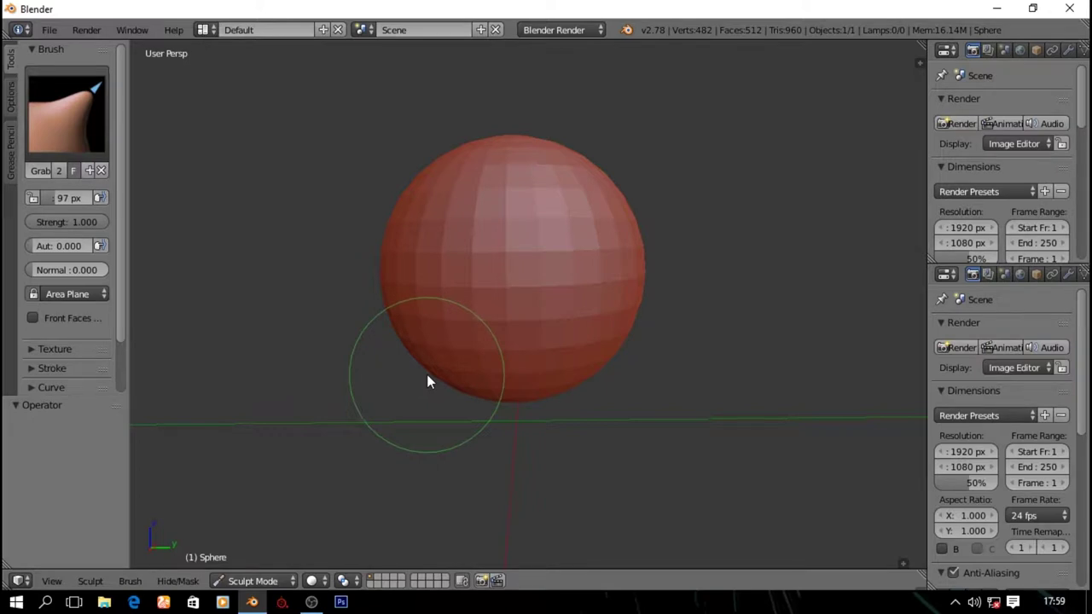
middle_click_drag(427, 381, 440, 422)
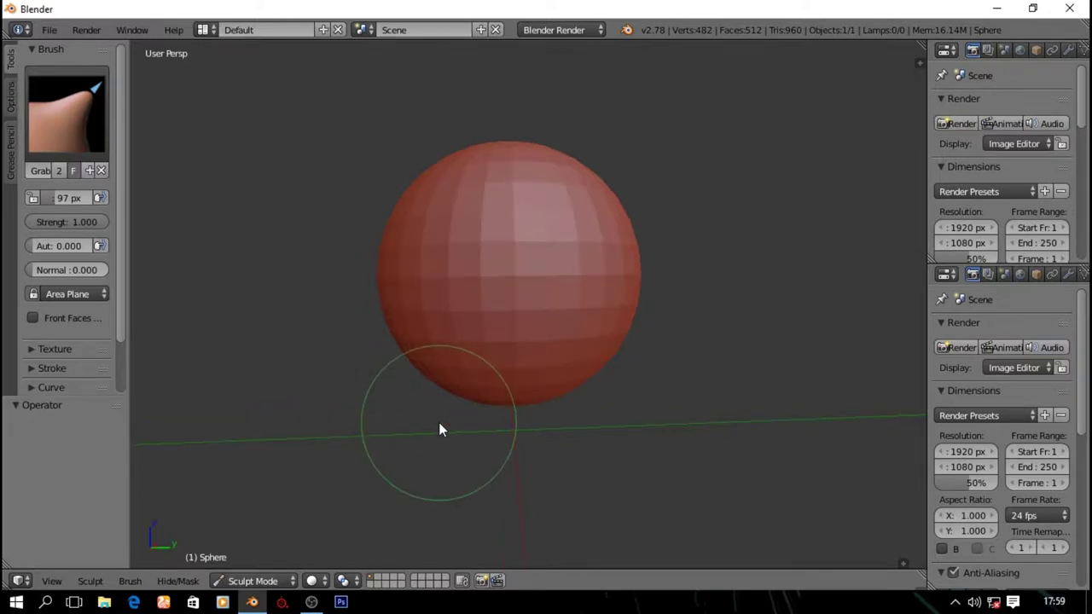
key("f")
left_click_drag(446, 392, 497, 400)
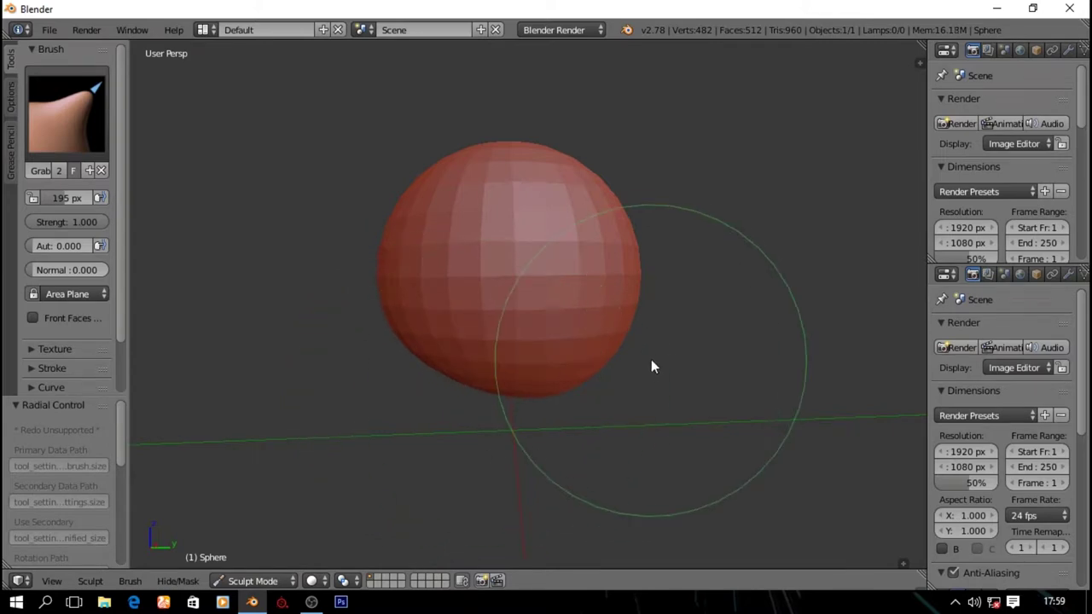
left_click_drag(618, 331, 626, 283)
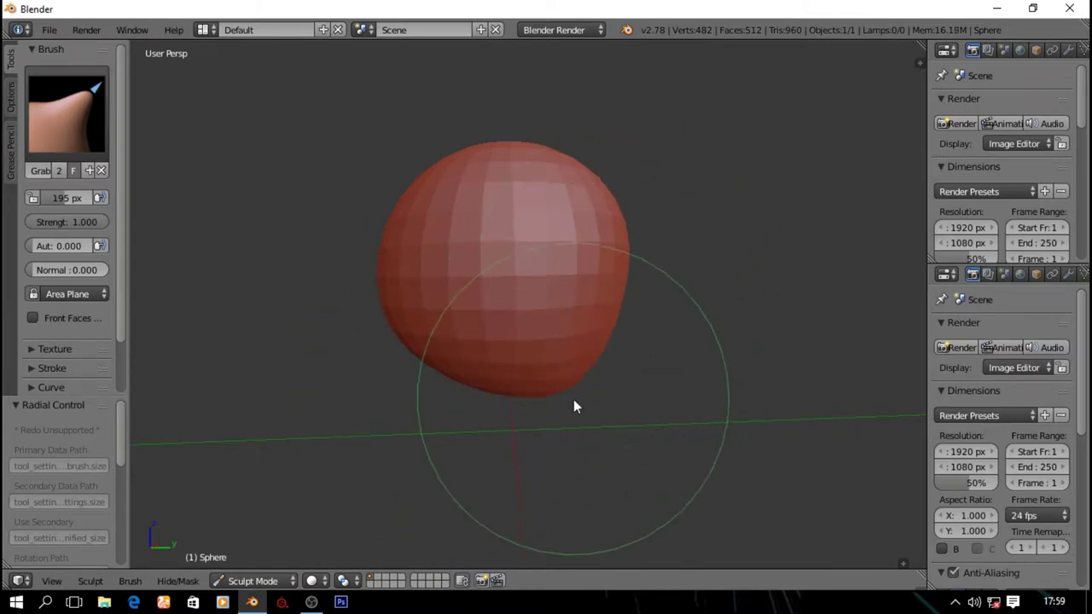
Use Snake Hook at 86 px to pull spikes down from the sphere's bottom
key("k")
key("f")
left_click(538, 397)
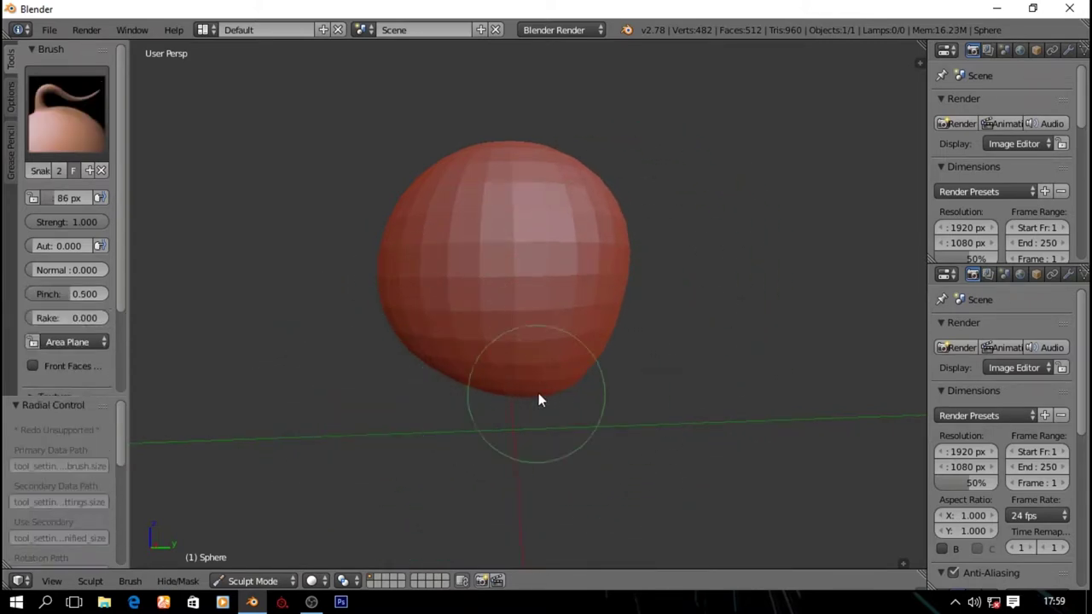
left_click_drag(538, 397, 552, 465)
middle_click_drag(553, 465, 432, 415)
left_click_drag(580, 384, 597, 431)
middle_click_drag(597, 430, 556, 428)
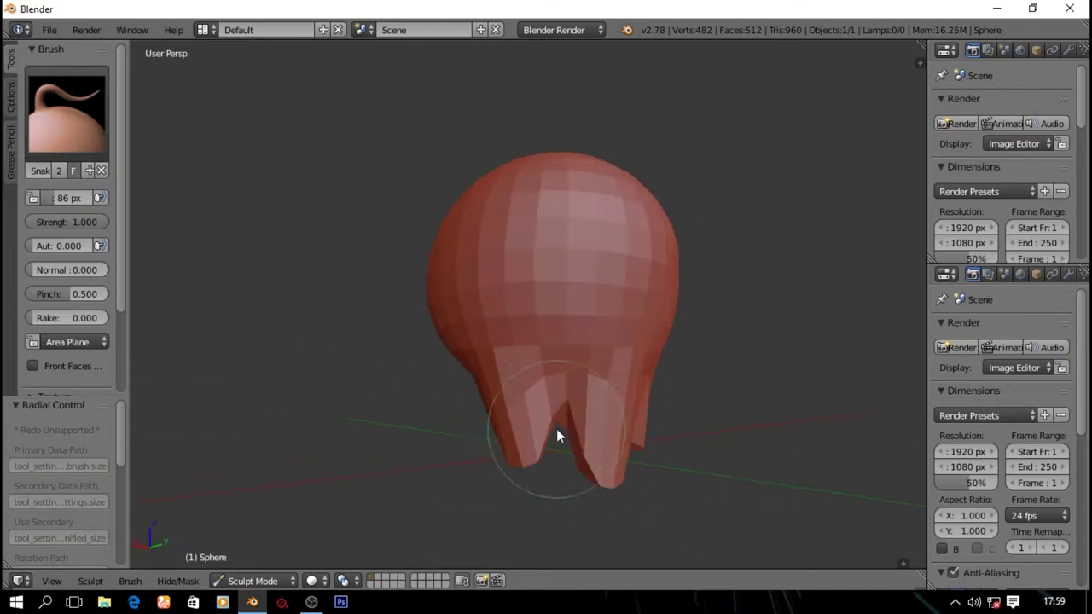
mouse_move(568, 470)
middle_mouse_down()
mouse_move(485, 447)
mouse_move(612, 440)
mouse_move(522, 455)
mouse_move(515, 422)
mouse_move(625, 407)
mouse_move(633, 243)
mouse_move(427, 295)
mouse_move(671, 348)
mouse_move(640, 354)
mouse_move(604, 286)
middle_mouse_up()
Enlarge Snake Hook to 169 px and pull out the lower head into a neck
key("f")
left_click(562, 448)
scroll(587, 280, "up", 1)
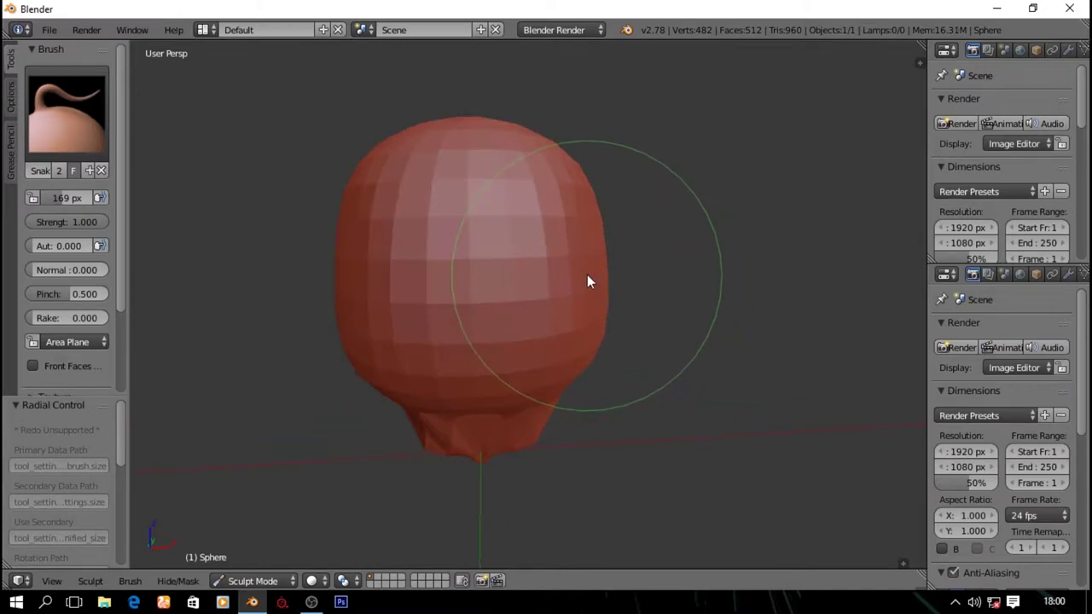
mouse_move(570, 367)
middle_mouse_down()
mouse_move(567, 340)
mouse_move(666, 326)
mouse_move(654, 350)
middle_mouse_up()
mouse_move(654, 350)
left_mouse_down()
mouse_move(681, 336)
mouse_move(699, 345)
left_mouse_up()
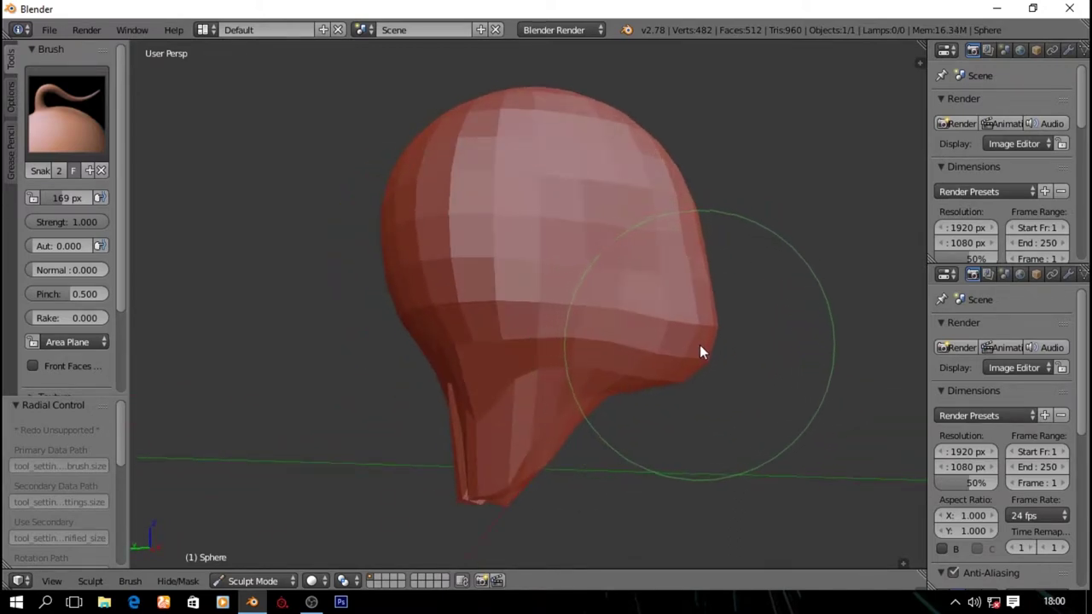
mouse_move(592, 403)
middle_mouse_down()
mouse_move(661, 389)
mouse_move(738, 396)
mouse_move(630, 381)
middle_mouse_up()
scroll(630, 397, "up", 1)
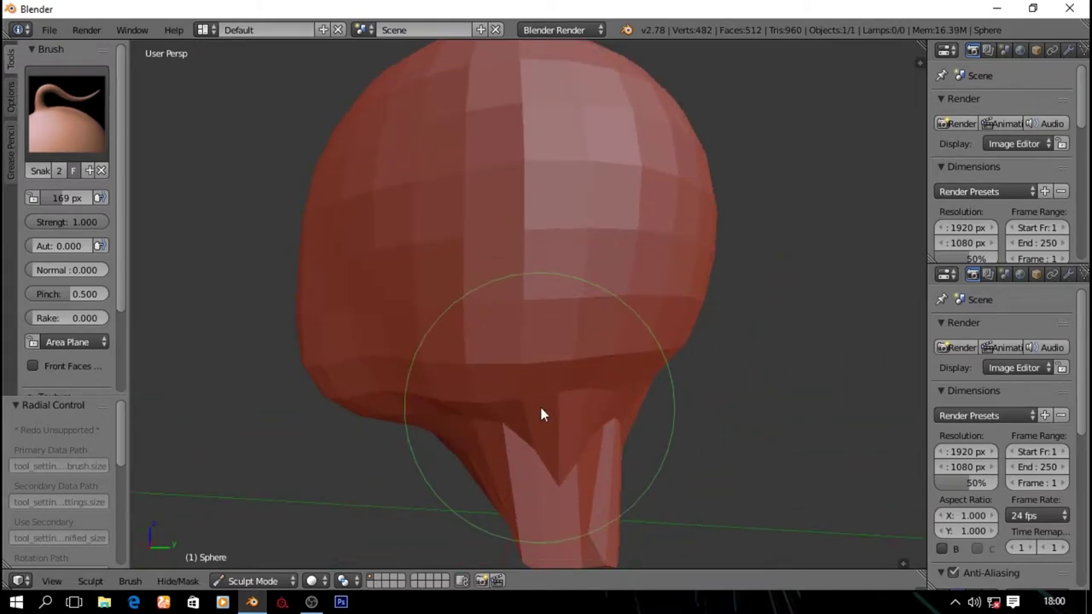
middle_click_drag(527, 366, 709, 367)
scroll(708, 368, "down", 2)
middle_click_drag(595, 332, 605, 302)
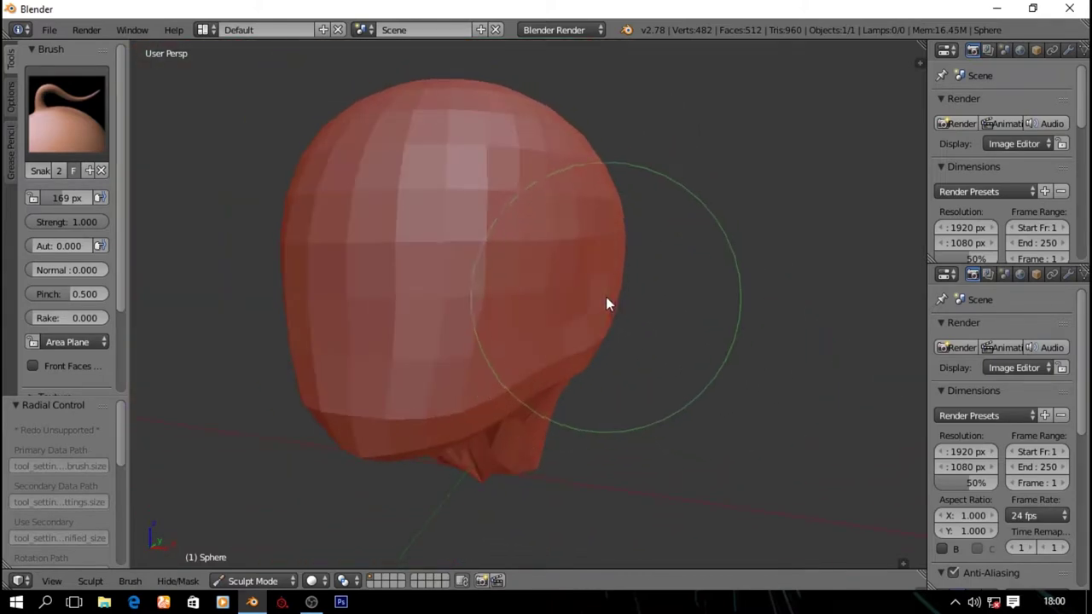
mouse_move(619, 314)
middle_mouse_down()
mouse_move(569, 288)
mouse_move(731, 315)
mouse_move(828, 315)
mouse_move(724, 327)
mouse_move(736, 338)
middle_mouse_up()
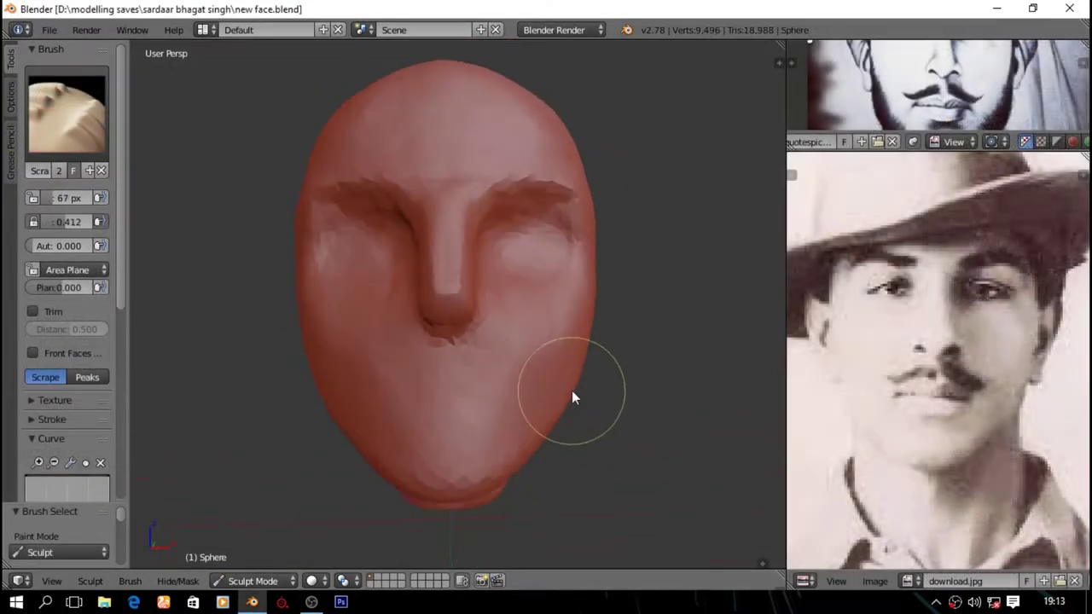
Lower the Scrape brush strength to 0.261 and smooth along the nose ridge
mouse_move(573, 407)
middle_mouse_down()
mouse_move(446, 395)
mouse_move(492, 370)
mouse_move(528, 370)
mouse_move(414, 341)
mouse_move(487, 339)
middle_mouse_up()
scroll(492, 354, "down", 2)
scroll(490, 355, "up", 2)
key("shift+f")
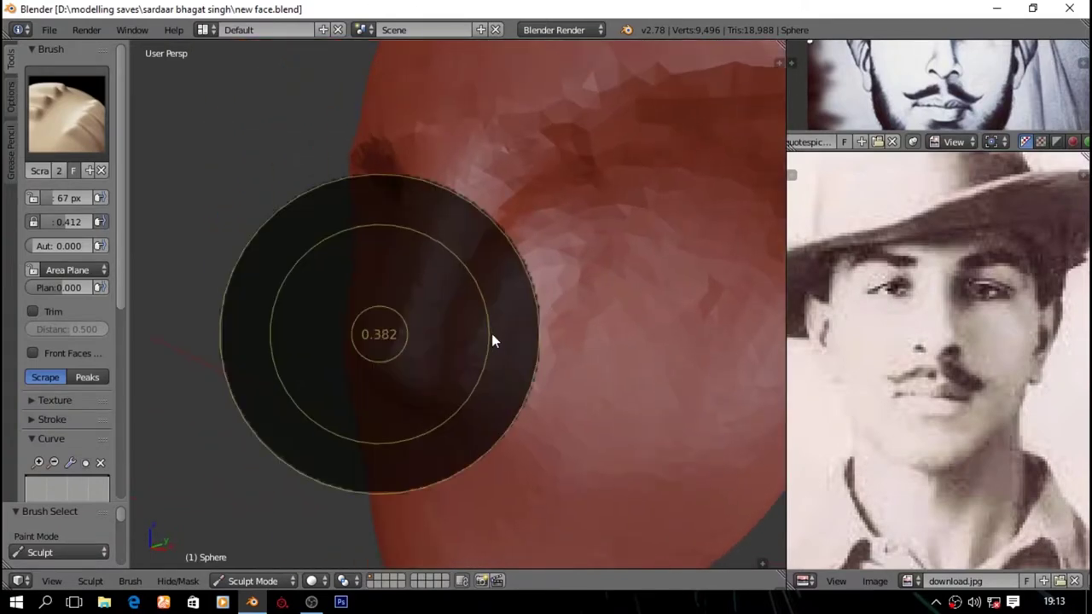
left_click(456, 333)
mouse_move(457, 230)
left_mouse_down()
mouse_move(443, 331)
mouse_move(476, 271)
left_mouse_up()
mouse_move(475, 270)
middle_mouse_down()
mouse_move(559, 330)
mouse_move(553, 406)
mouse_move(431, 357)
mouse_move(509, 423)
mouse_move(472, 409)
middle_mouse_up()
Switch to the Grab brush at 124 px and view the nose from the side
key("g")
key("f")
left_click(486, 354)
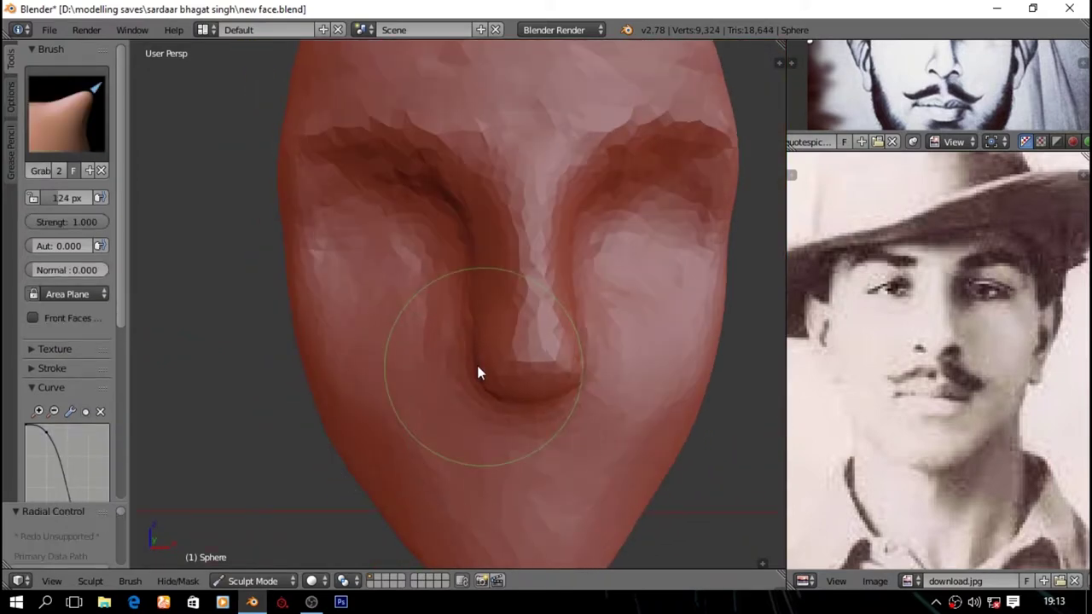
mouse_move(480, 263)
middle_mouse_down()
mouse_move(568, 271)
mouse_move(491, 267)
middle_mouse_up()
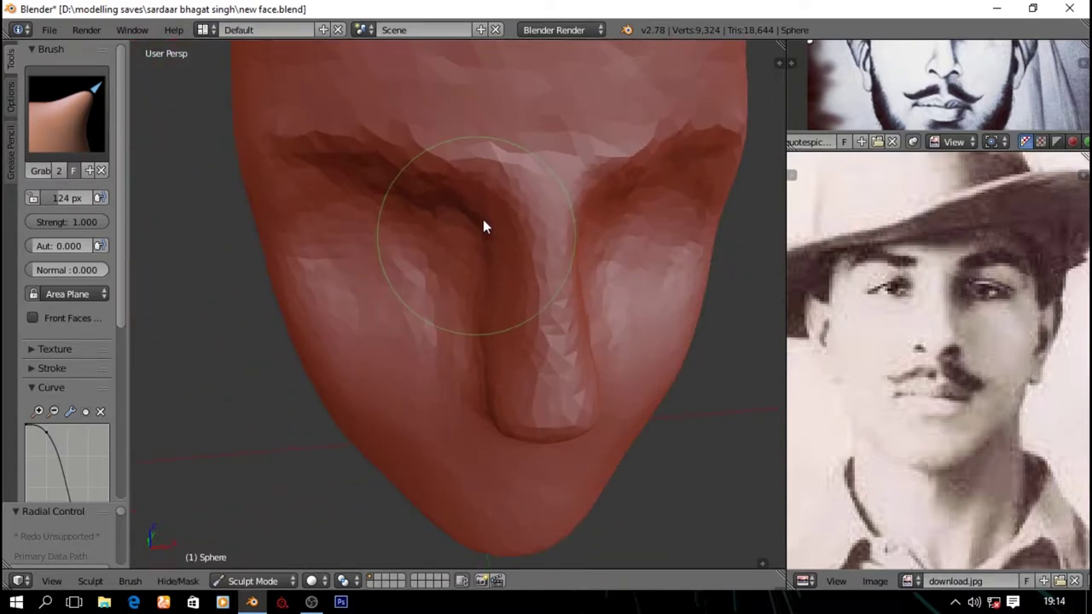
scroll(434, 193, "down", 3)
scroll(466, 251, "down", 3)
mouse_move(456, 298)
middle_mouse_down()
mouse_move(451, 358)
mouse_move(552, 511)
mouse_move(487, 423)
middle_mouse_up()
Shrink the brush to 82 px, then build clay along the side of the nose
key("f")
left_click(529, 484)
scroll(488, 424, "up", 2)
mouse_move(546, 452)
middle_mouse_down()
mouse_move(490, 410)
mouse_move(417, 410)
mouse_move(500, 405)
mouse_move(402, 210)
middle_mouse_up()
scroll(501, 405, "up", 3)
key("c")
left_click(407, 267)
Set the Clay brush to 68 px, strength 0.282 then 0.473, and build up beside the nose
key("shift+f")
left_click(467, 278)
key("f")
left_click(383, 289)
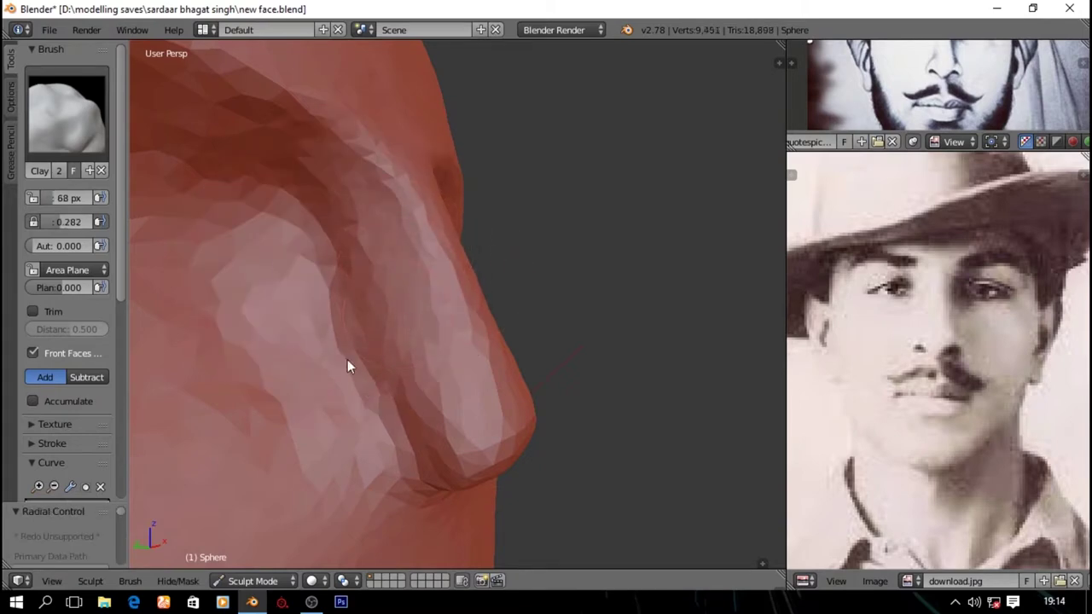
middle_click_drag(295, 443, 316, 389)
key("shift+f")
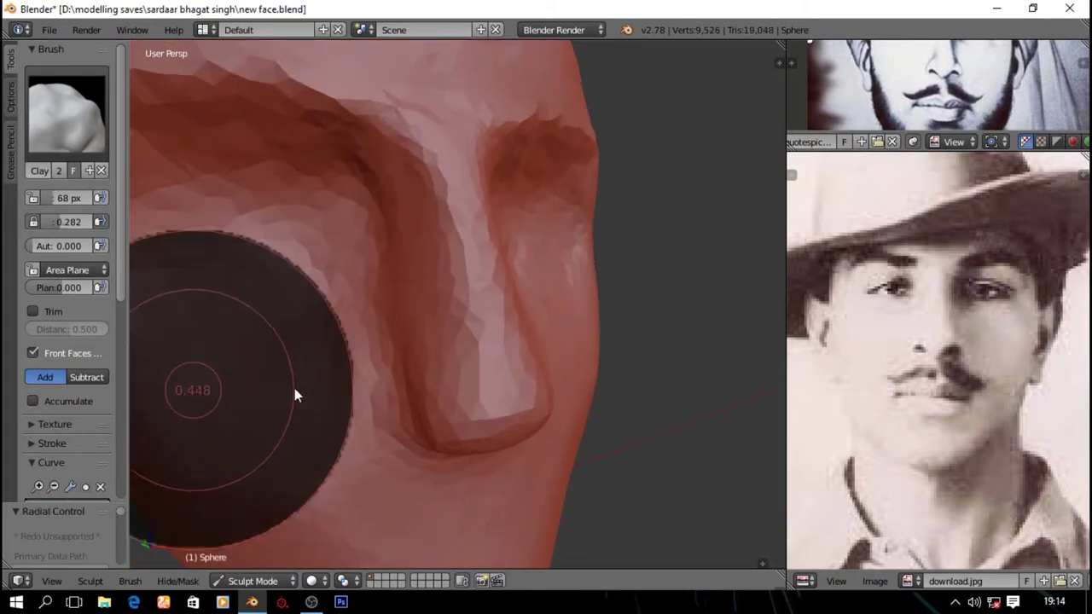
left_click(297, 388)
middle_click_drag(370, 295, 358, 373)
mouse_move(264, 519)
middle_mouse_down()
mouse_move(254, 497)
mouse_move(402, 396)
middle_mouse_up()
Alternate Scrape and Clay strokes to shape the side of the nose
key("shift+t")
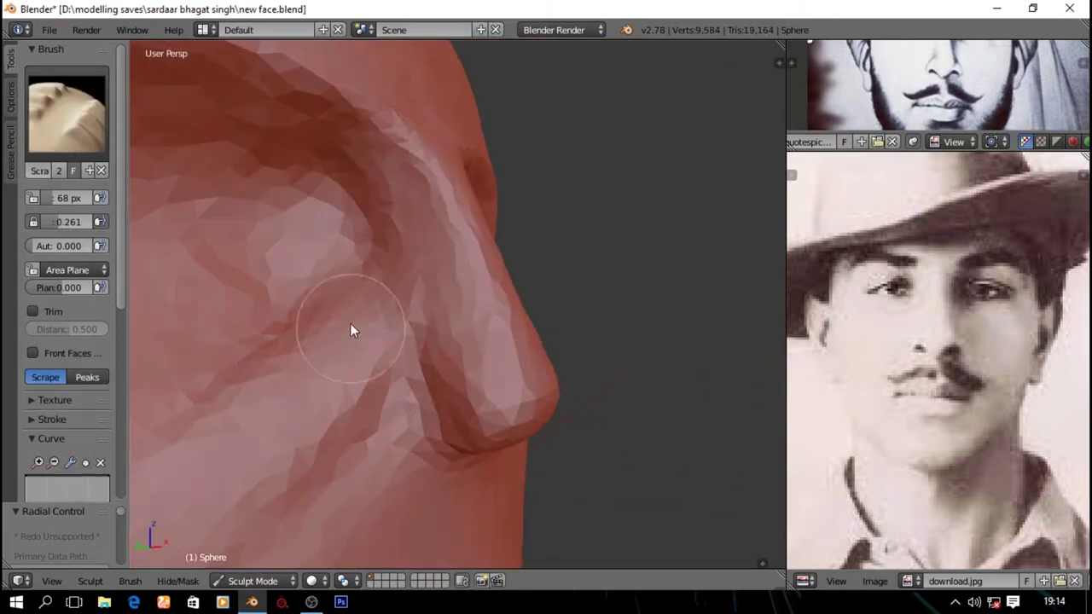
mouse_move(372, 296)
middle_mouse_down()
mouse_move(269, 421)
mouse_move(452, 368)
mouse_move(506, 392)
mouse_move(476, 421)
mouse_move(507, 391)
middle_mouse_up()
key("c")
mouse_move(506, 390)
left_mouse_down()
mouse_move(571, 325)
mouse_move(595, 415)
left_mouse_up()
mouse_move(592, 407)
middle_mouse_down()
mouse_move(504, 409)
mouse_move(592, 383)
middle_mouse_up()
left_click_drag(591, 383, 602, 398)
mouse_move(602, 398)
middle_mouse_down()
mouse_move(650, 406)
mouse_move(561, 390)
middle_mouse_up()
Carve nostril grooves into the nose tip with the Crease brush
key("shift+c")
mouse_move(513, 457)
left_mouse_down()
mouse_move(434, 374)
mouse_move(499, 418)
left_mouse_up()
mouse_move(500, 419)
middle_mouse_down()
mouse_move(663, 497)
mouse_move(514, 298)
mouse_move(434, 385)
mouse_move(560, 361)
mouse_move(502, 337)
middle_mouse_up()
mouse_move(502, 337)
left_mouse_down()
mouse_move(453, 319)
mouse_move(490, 302)
mouse_move(458, 324)
left_mouse_up()
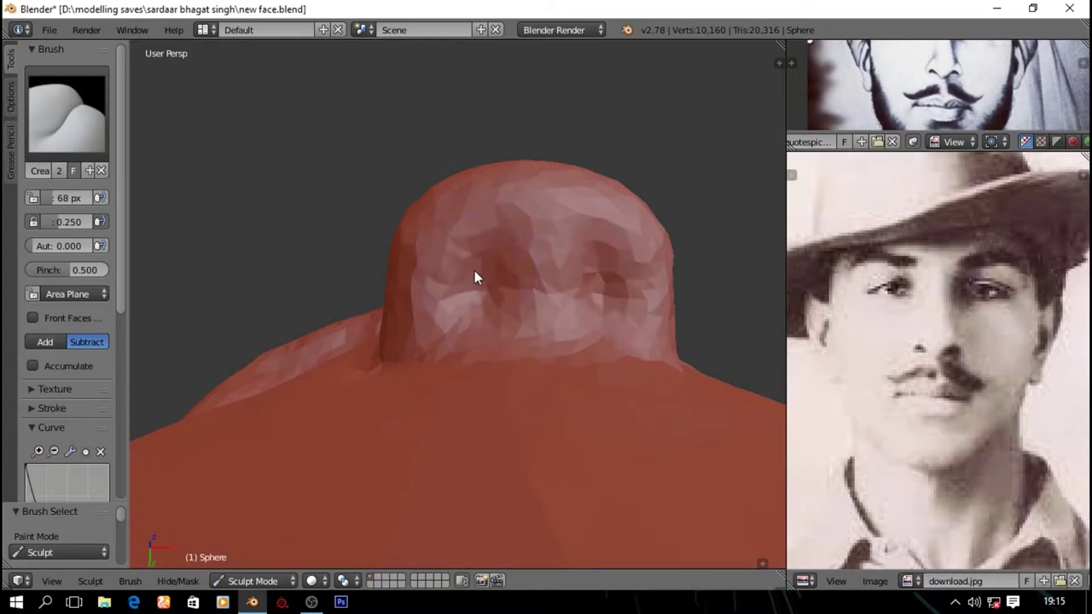
Carve the second nostril groove, then inflate the nose tip with a 141 px Blob brush
middle_click_drag(458, 324, 476, 327)
key("1")
mouse_move(475, 324)
left_mouse_down()
mouse_move(477, 357)
mouse_move(487, 292)
left_mouse_up()
mouse_move(487, 292)
middle_mouse_down()
mouse_move(442, 423)
mouse_move(571, 460)
mouse_move(514, 457)
mouse_move(510, 425)
mouse_move(656, 422)
middle_mouse_up()
key("f")
left_click(602, 401)
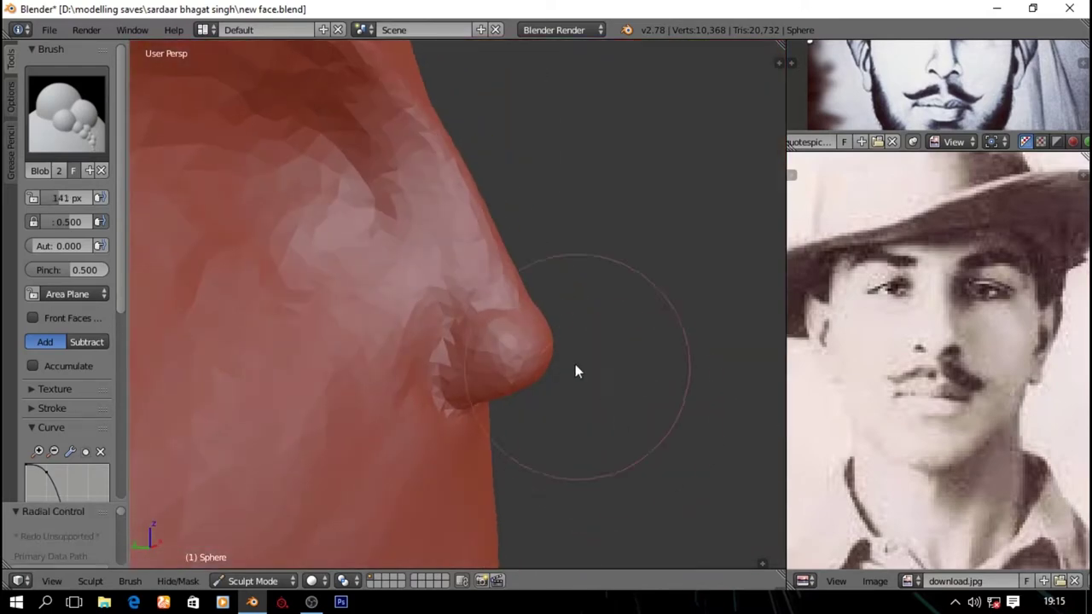
left_click_drag(550, 356, 561, 361)
mouse_move(561, 361)
middle_mouse_down()
mouse_move(405, 354)
mouse_move(467, 381)
mouse_move(491, 365)
mouse_move(470, 414)
mouse_move(429, 375)
middle_mouse_up()
Switch to the Clay brush and shrink it to 62 px
key("c")
key("f")
left_click(435, 381)
key("f")
left_click(499, 368)
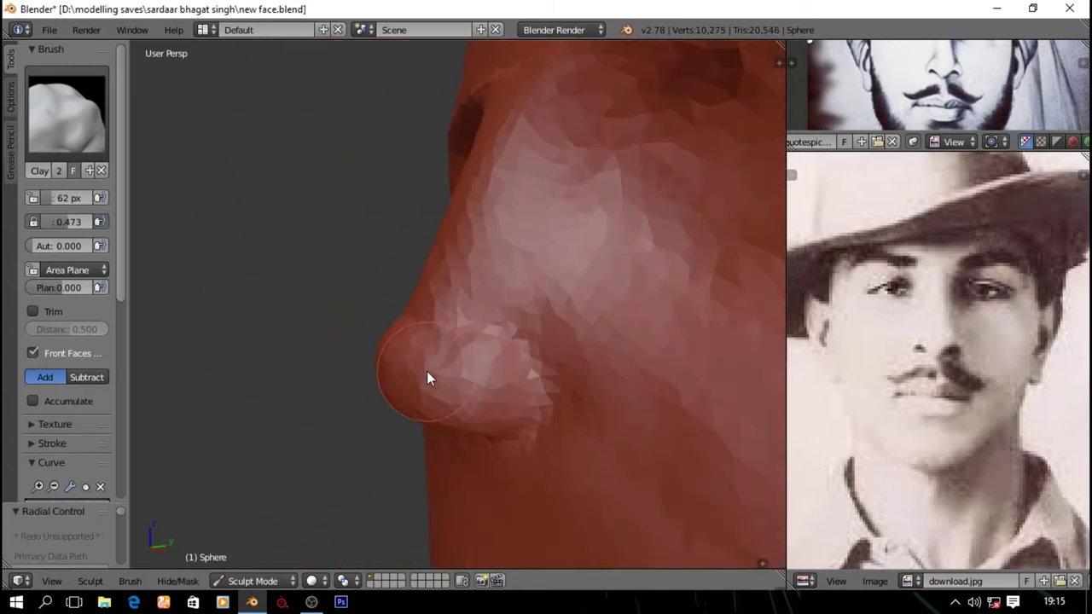
Scrape the nose tip and sides smooth so the nostrils sit beneath it
key("t")
mouse_move(434, 378)
left_mouse_down()
mouse_move(466, 350)
mouse_move(432, 324)
mouse_move(465, 406)
left_mouse_up()
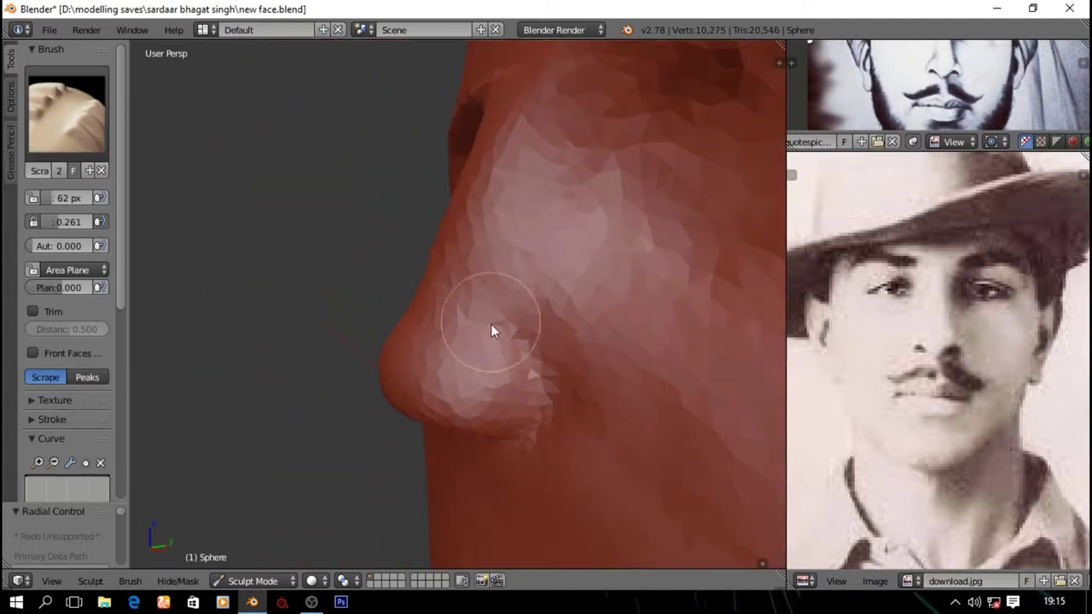
middle_click_drag(465, 407, 560, 308)
mouse_move(560, 309)
left_mouse_down()
mouse_move(542, 336)
mouse_move(519, 339)
left_mouse_up()
middle_click_drag(519, 339, 497, 374)
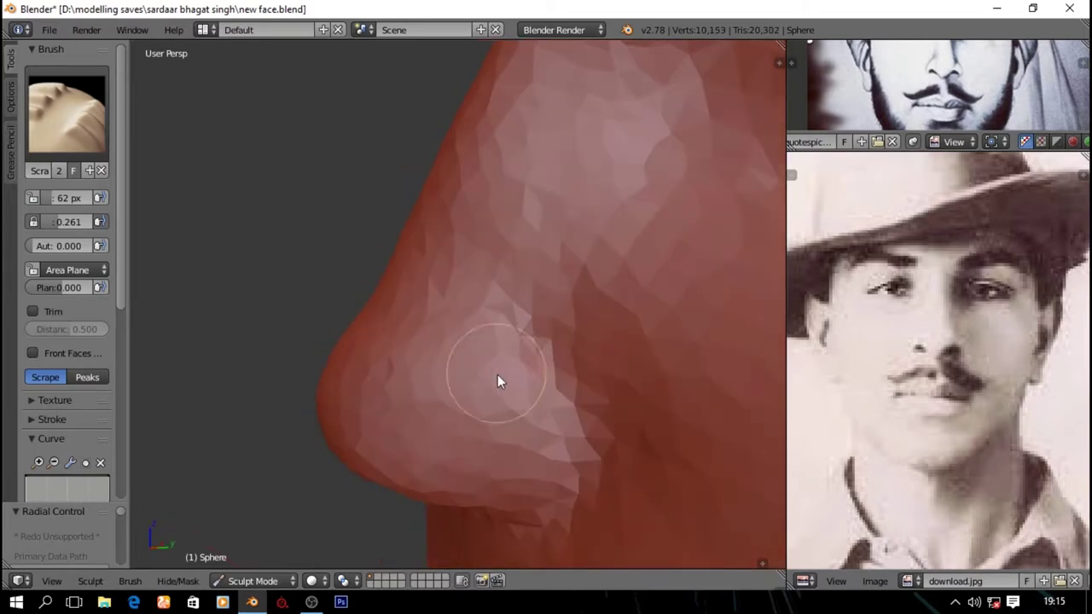
mouse_move(590, 470)
middle_mouse_down()
mouse_move(493, 397)
mouse_move(571, 379)
middle_mouse_up()
middle_click_drag(498, 392, 563, 361)
left_click_drag(563, 360, 568, 433)
mouse_move(568, 434)
middle_mouse_down()
mouse_move(569, 369)
mouse_move(541, 299)
mouse_move(469, 312)
mouse_move(480, 304)
middle_mouse_up()
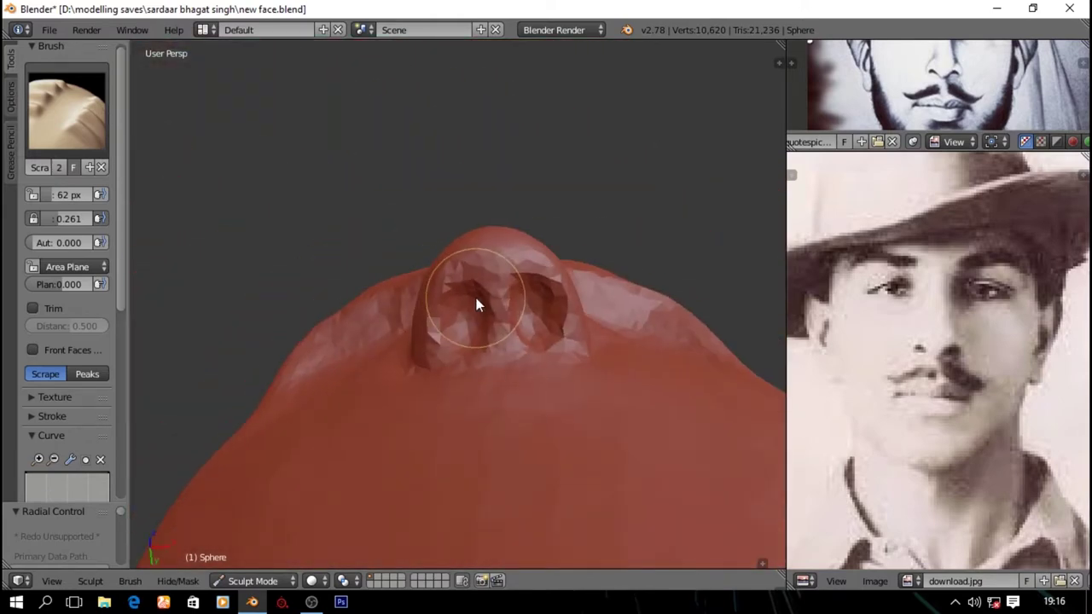
left_click(509, 343)
Grab-pull the nose into a narrower shape, checking it in profile
key("g")
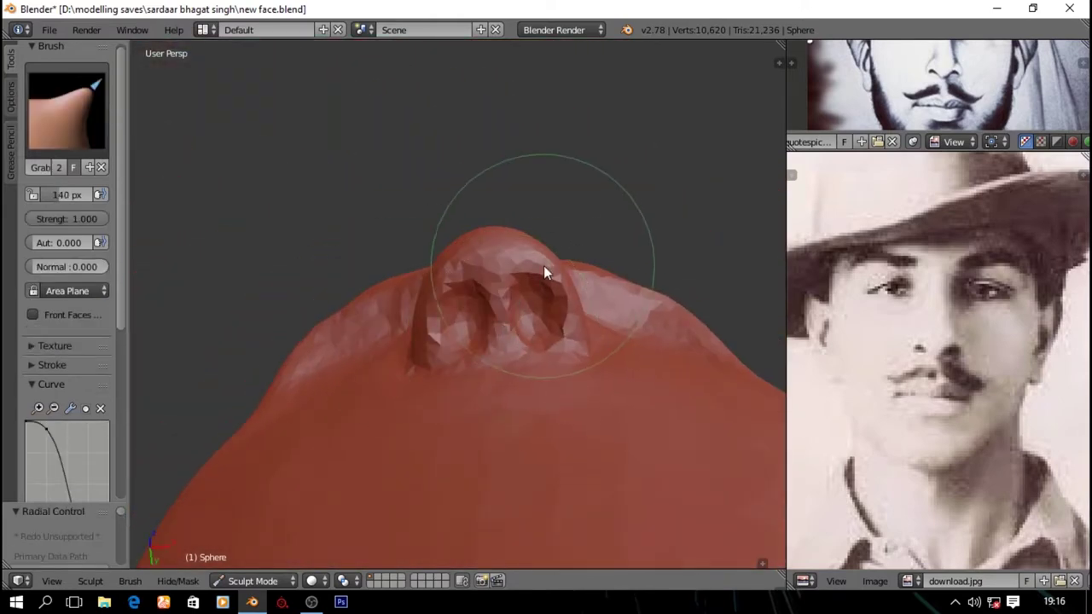
left_click_drag(565, 271, 555, 308)
mouse_move(555, 307)
middle_mouse_down()
mouse_move(463, 398)
mouse_move(599, 346)
middle_mouse_up()
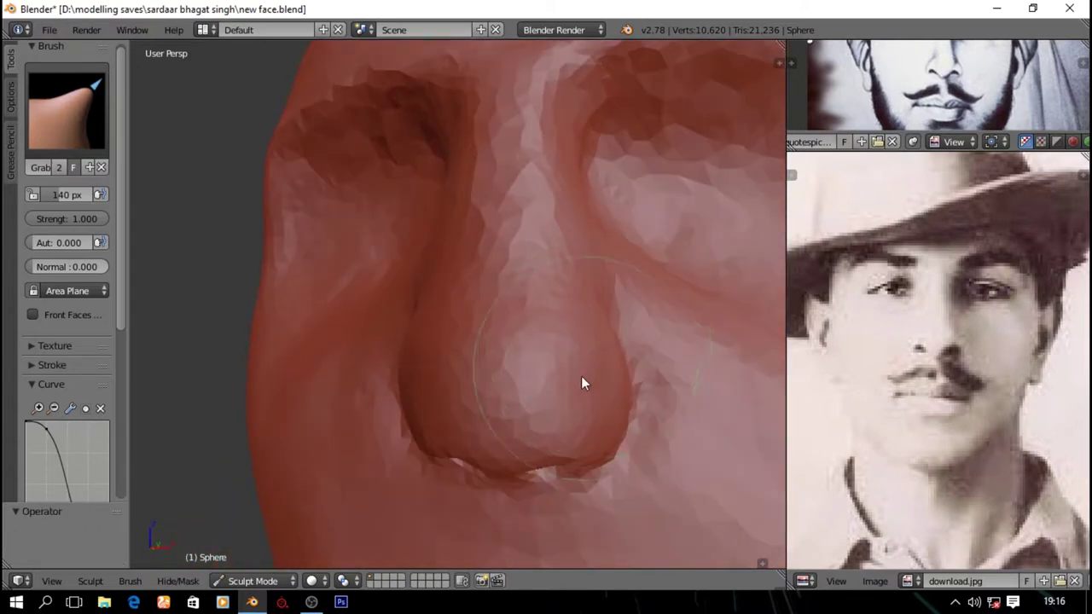
mouse_move(529, 436)
middle_mouse_down()
mouse_move(568, 368)
mouse_move(574, 410)
middle_mouse_up()
mouse_move(521, 365)
middle_mouse_down()
mouse_move(449, 378)
mouse_move(487, 373)
mouse_move(432, 412)
mouse_move(517, 403)
mouse_move(555, 414)
mouse_move(509, 393)
mouse_move(525, 423)
mouse_move(500, 433)
mouse_move(529, 407)
mouse_move(592, 401)
mouse_move(419, 412)
mouse_move(408, 357)
mouse_move(530, 307)
mouse_move(471, 329)
mouse_move(459, 311)
middle_mouse_up()
Scrape the front and side of the nose smooth with a 61 px brush
key("shift+5")
key("f")
left_click(380, 353)
key("f")
left_click(430, 311)
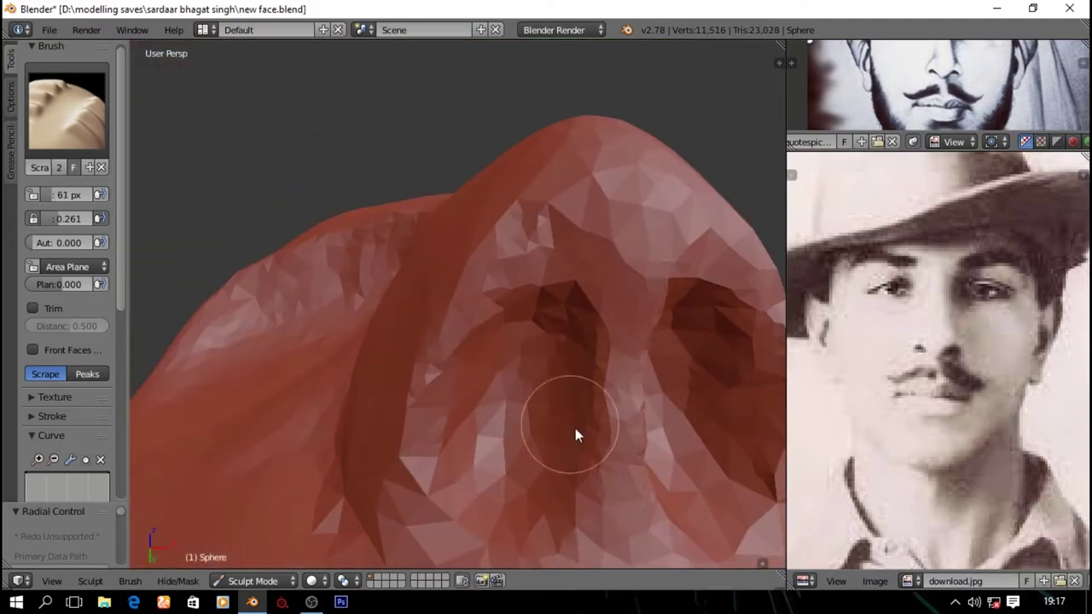
middle_click_drag(564, 449, 595, 479)
mouse_move(435, 425)
middle_mouse_down()
mouse_move(541, 458)
mouse_move(516, 330)
middle_mouse_up()
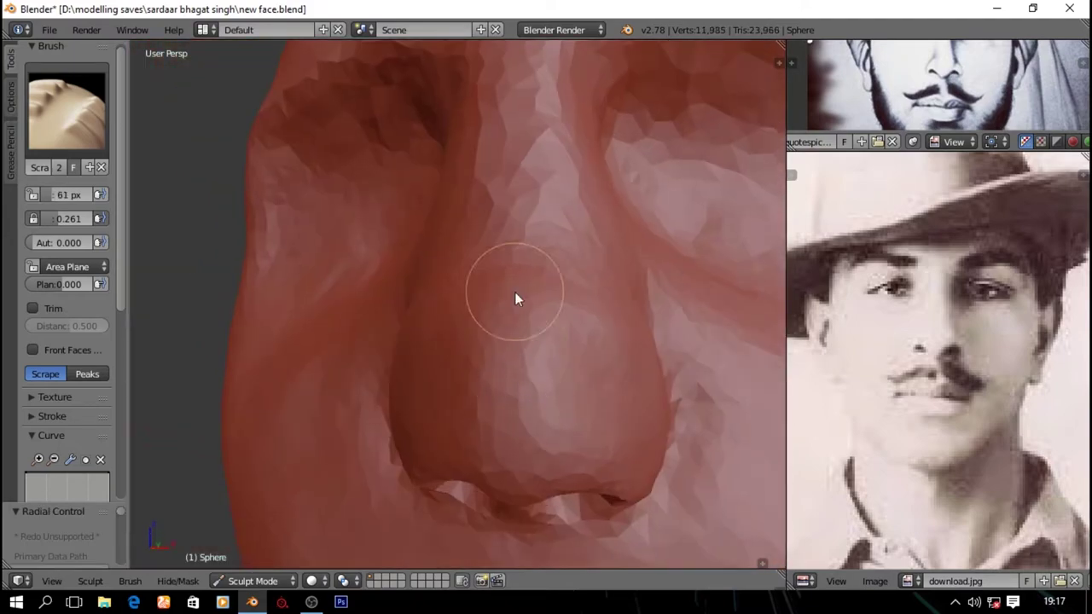
left_click_drag(526, 324, 473, 507)
middle_click_drag(537, 435, 611, 262)
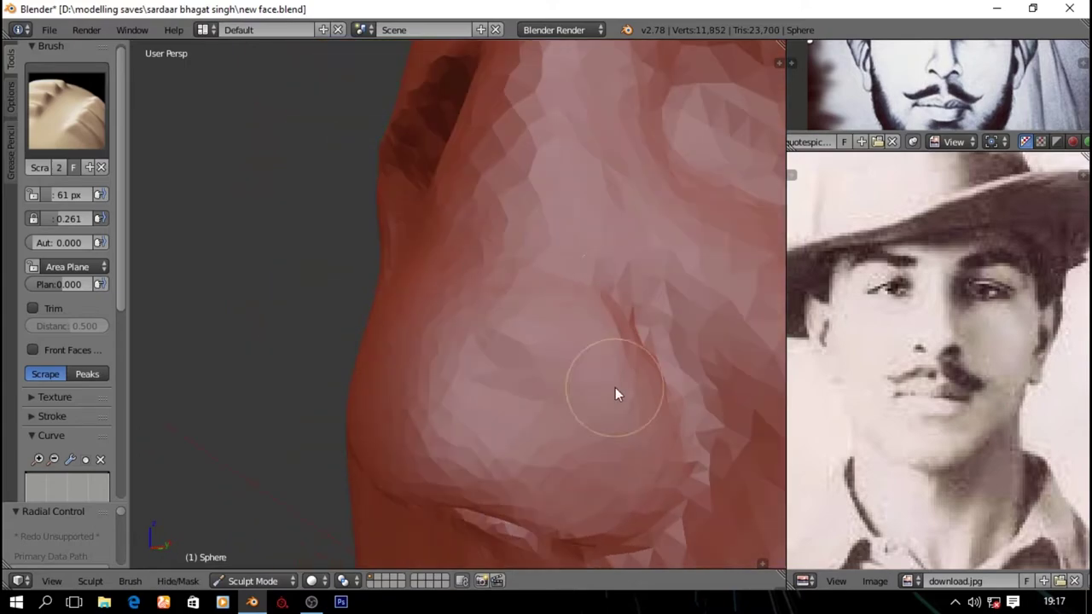
mouse_move(636, 470)
middle_mouse_down()
mouse_move(626, 449)
mouse_move(669, 429)
mouse_move(469, 443)
mouse_move(485, 444)
mouse_move(468, 365)
middle_mouse_up()
Deepen the nostrils beneath the nose tip with Blob strokes at 0.500
scroll(467, 365, "up", 3)
key("1")
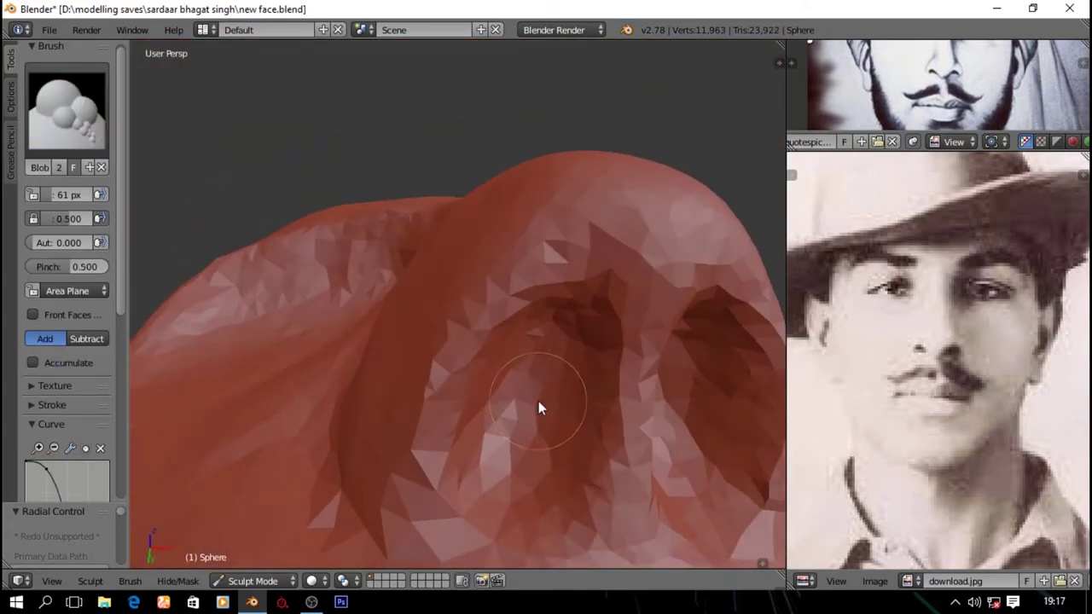
middle_click_drag(538, 401, 490, 413)
left_click_drag(490, 405, 490, 426)
mouse_move(515, 429)
middle_mouse_down()
mouse_move(525, 543)
mouse_move(473, 504)
middle_mouse_up()
scroll(525, 544, "down", 3)
mouse_move(527, 365)
middle_mouse_down()
mouse_move(528, 400)
mouse_move(553, 410)
mouse_move(527, 370)
middle_mouse_up()
scroll(554, 404, "up", 2)
key("shift+c")
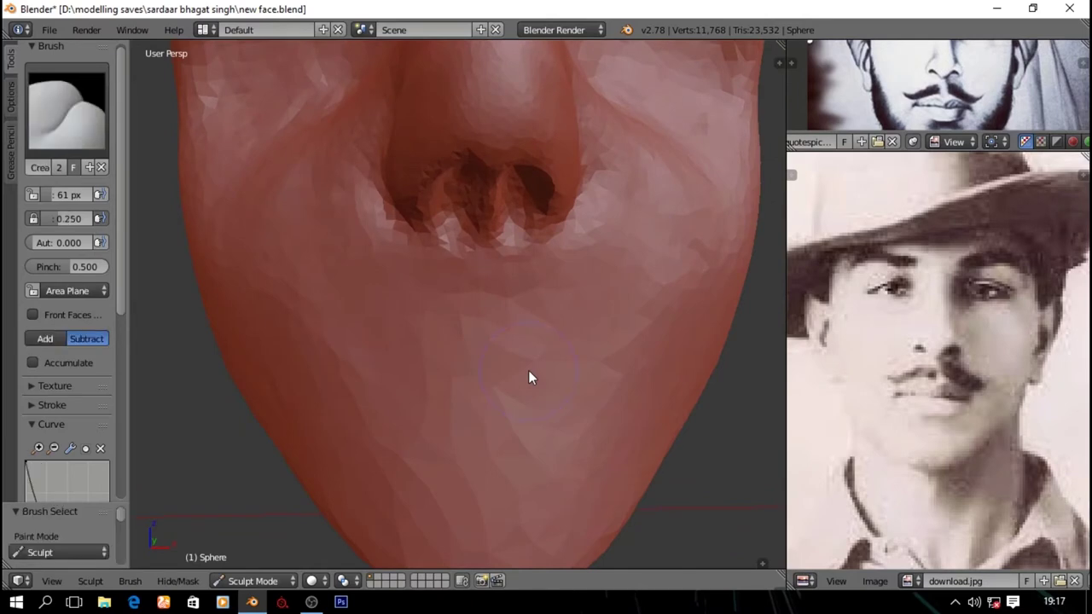
At 0.539 Crease strength, carve the line between the lips and a curve under the lower lip
key("shift+f")
left_click(489, 374)
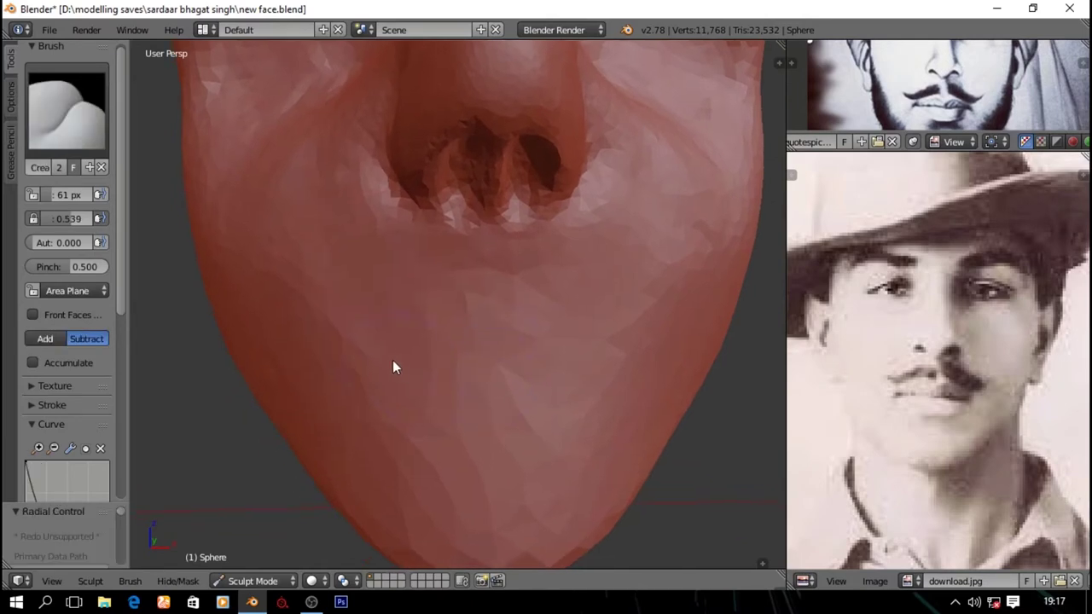
mouse_move(330, 351)
left_mouse_down()
mouse_move(414, 317)
mouse_move(433, 329)
left_mouse_up()
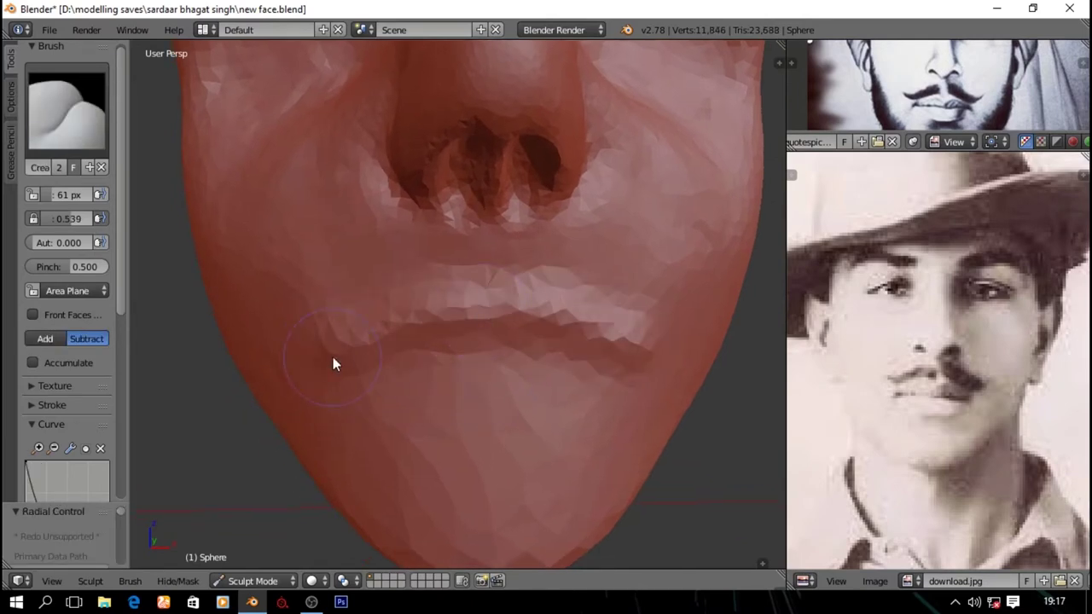
left_click_drag(333, 363, 487, 460)
mouse_move(486, 460)
middle_mouse_down()
mouse_move(574, 433)
mouse_move(415, 441)
middle_mouse_up()
scroll(415, 441, "down", 2)
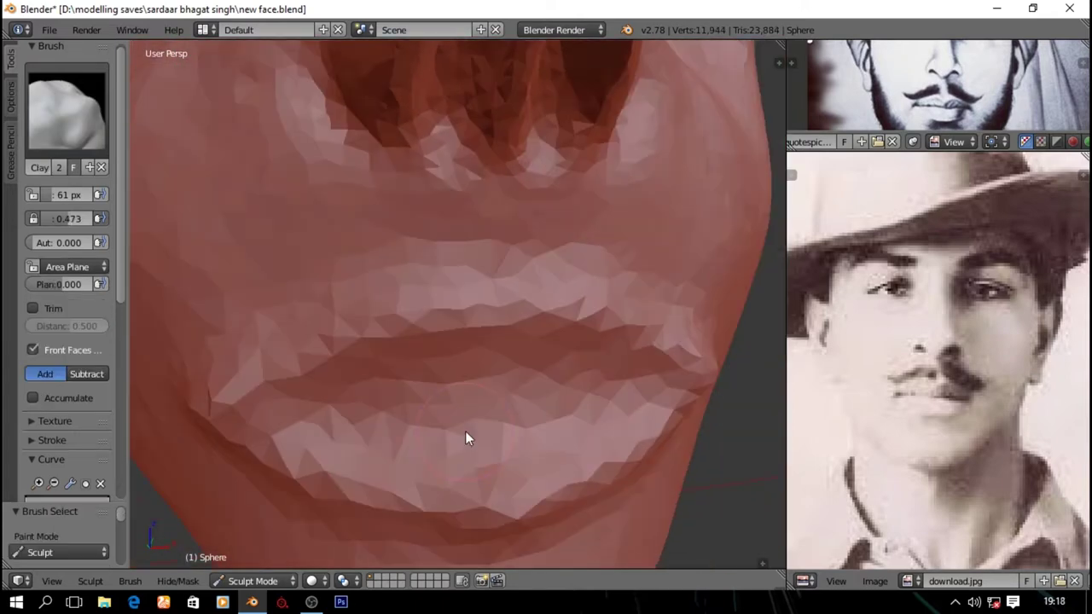
key("shift+f")
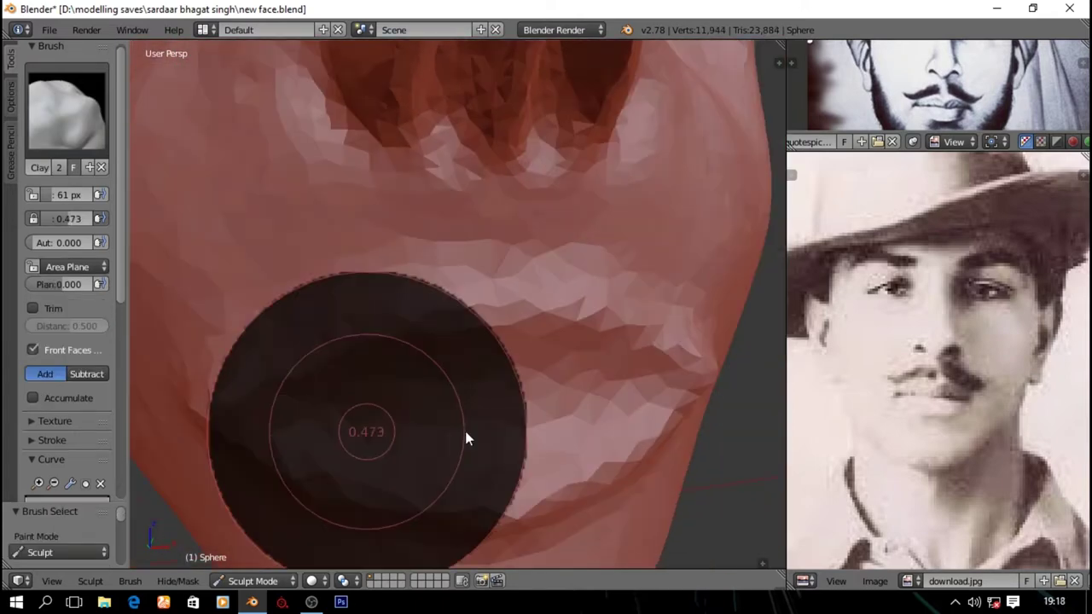
Build up clay beside the mouth and on the cheek, raising strength to 0.884
left_click(452, 418)
middle_click_drag(438, 398, 334, 217)
key("shift+f")
left_click(330, 243)
left_click_drag(460, 256, 432, 196)
key("shift+f")
left_click(237, 203)
mouse_move(236, 203)
left_mouse_down()
mouse_move(329, 285)
mouse_move(423, 207)
mouse_move(205, 162)
mouse_move(388, 200)
mouse_move(429, 180)
mouse_move(282, 278)
mouse_move(298, 309)
left_mouse_up()
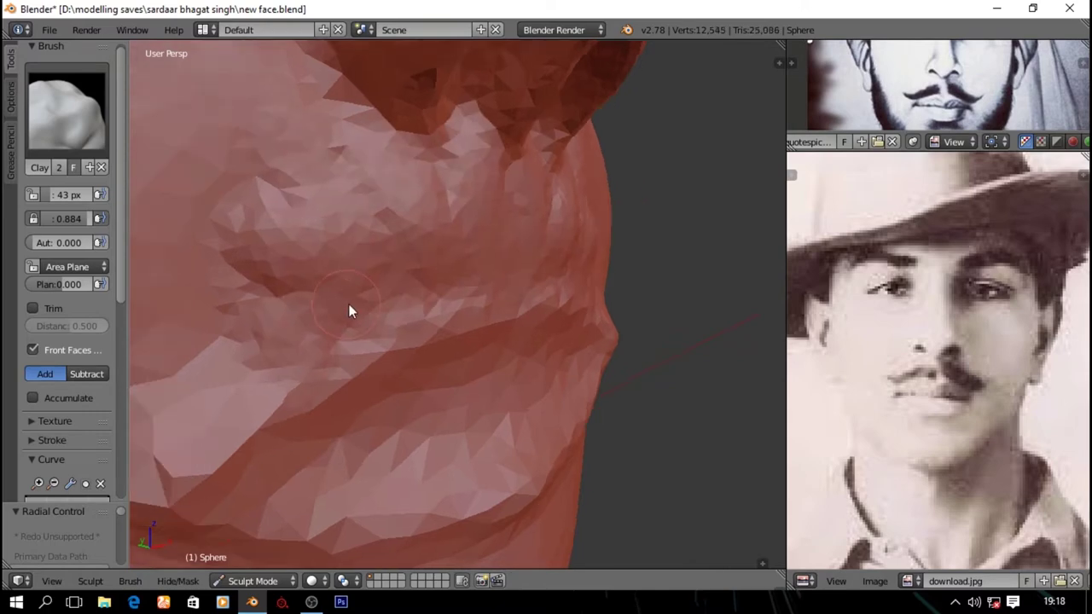
middle_click_drag(298, 309, 406, 346)
Smooth the cheek with the Scrape brush at 0.667 strength
key("0")
key("shift+f")
left_click(346, 224)
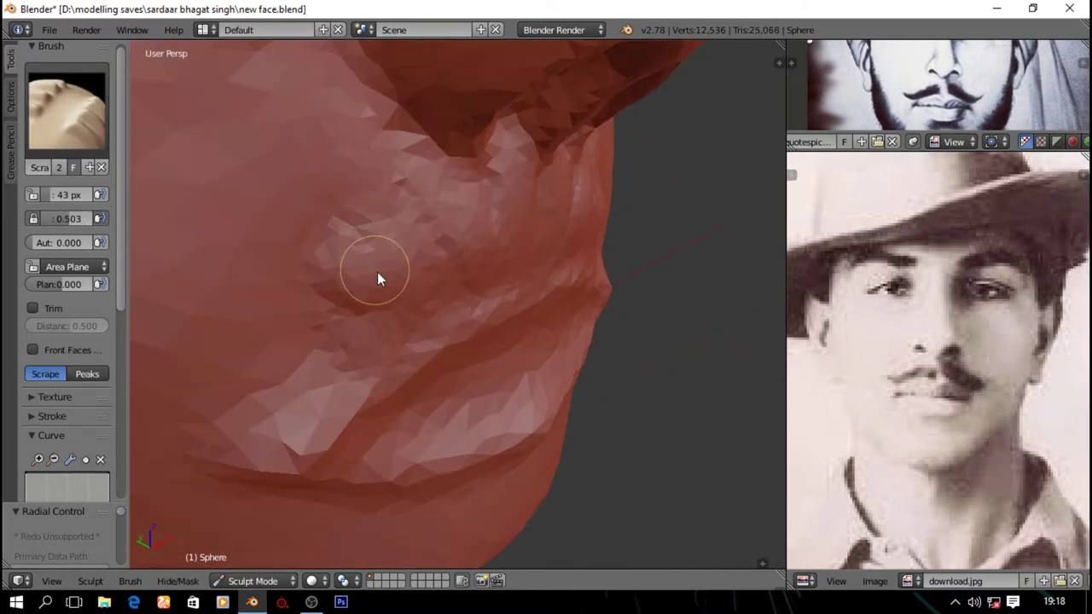
mouse_move(347, 213)
left_mouse_down()
mouse_move(357, 253)
mouse_move(450, 237)
mouse_move(424, 222)
mouse_move(524, 165)
mouse_move(334, 229)
left_mouse_up()
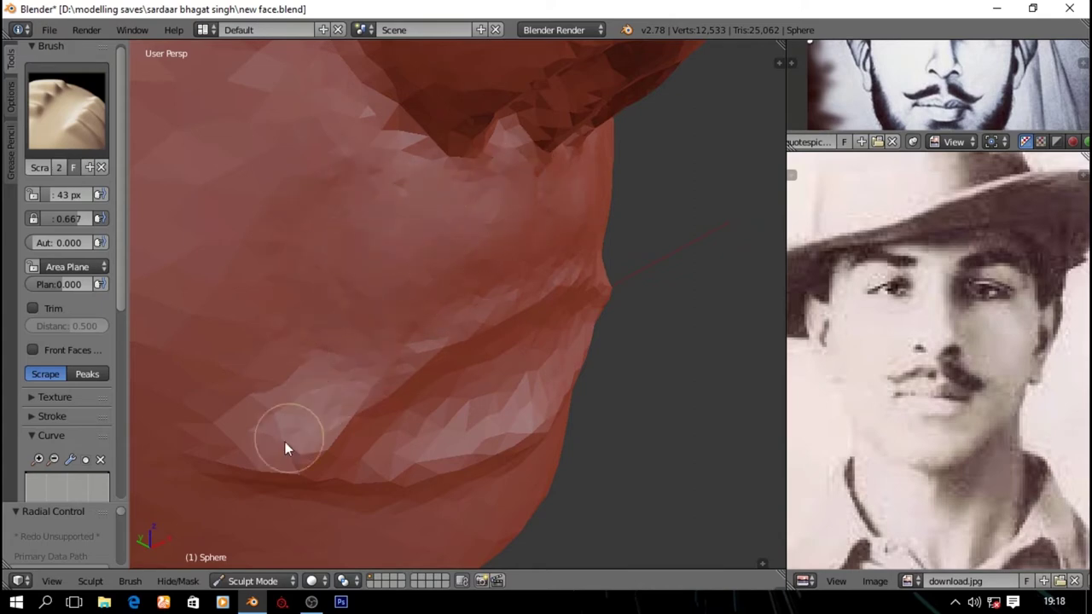
Fill out the lower cheek with Clay at 0.864, then scrape near the mouth
key("c")
mouse_move(282, 368)
left_mouse_down()
mouse_move(316, 395)
mouse_move(243, 412)
left_mouse_up()
key("shift+f")
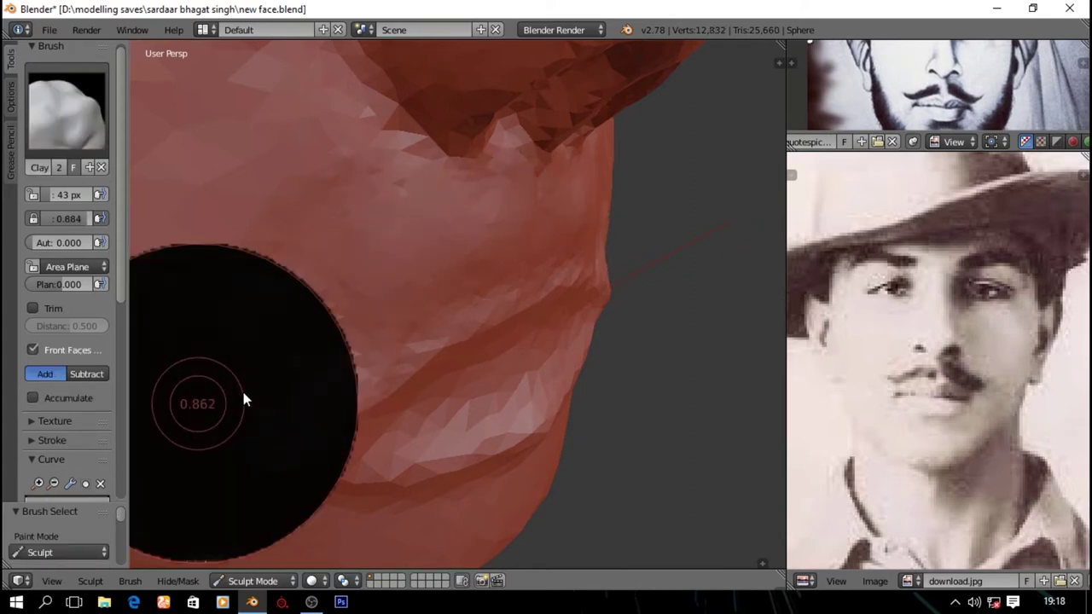
left_click(244, 392)
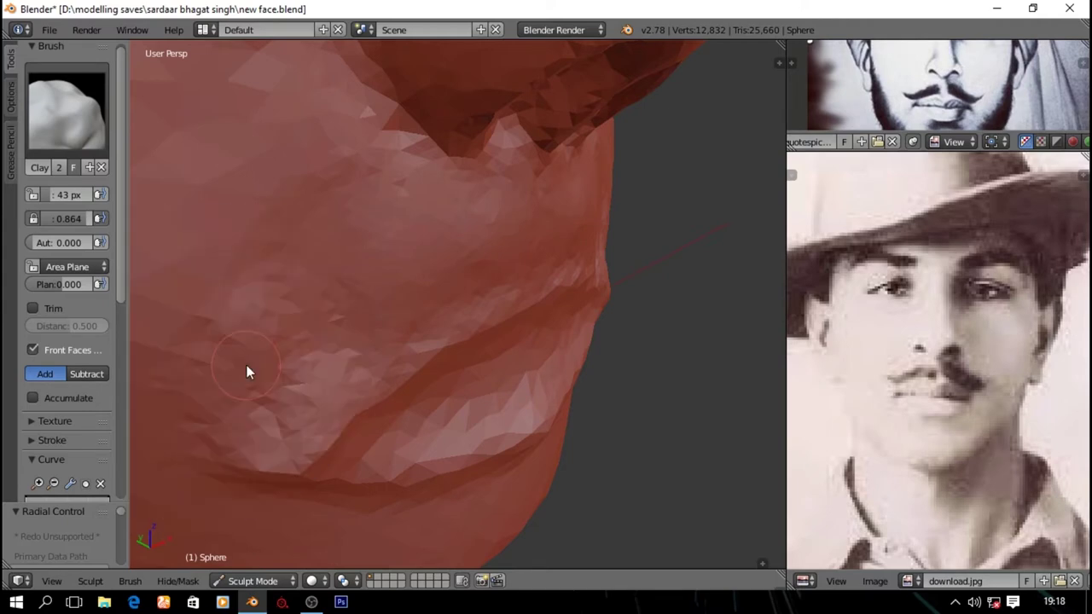
key("shift+t")
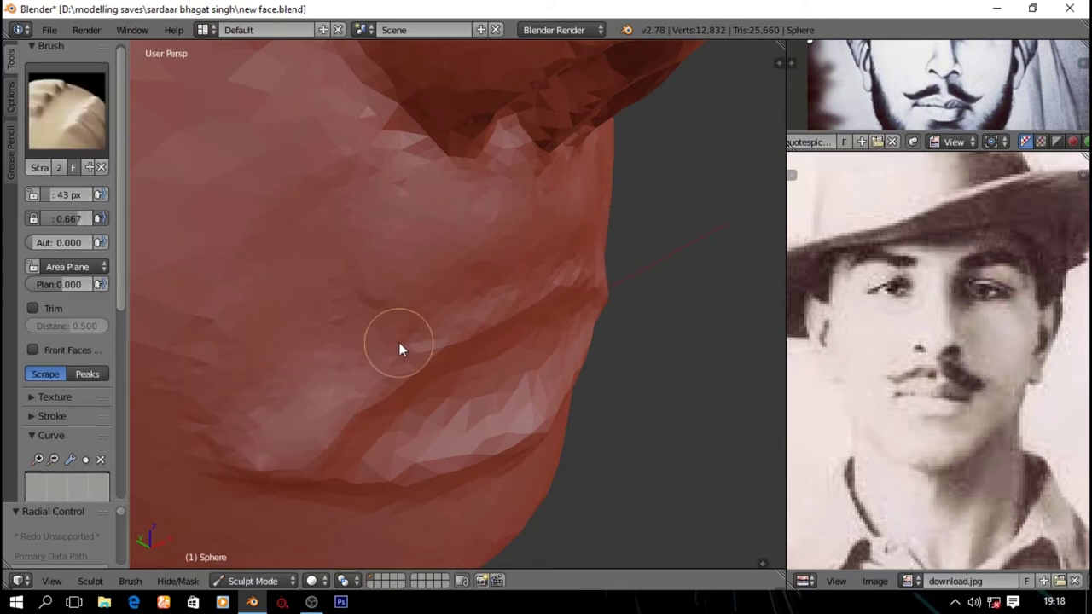
mouse_move(310, 193)
middle_mouse_down()
mouse_move(266, 263)
mouse_move(427, 272)
middle_mouse_up()
left_click_drag(426, 271, 325, 468)
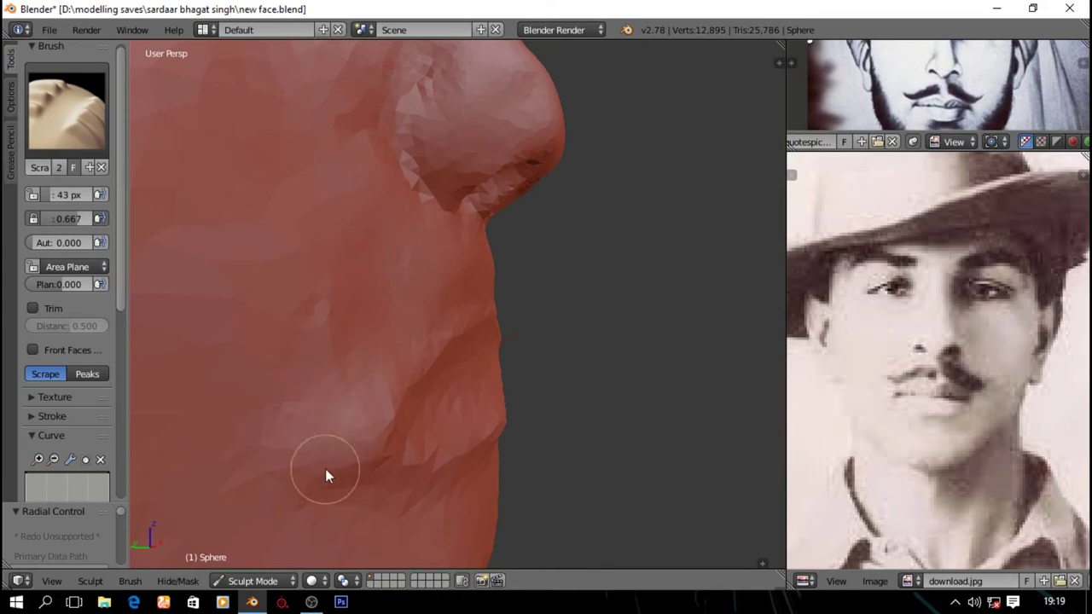
Scrape the surface around the mouth from a close front view
middle_click_drag(337, 376, 302, 390)
scroll(441, 410, "up", 2)
scroll(495, 392, "up", 2)
left_click_drag(494, 393, 494, 415)
Add and reshape clay along the lips
key("c")
middle_click_drag(494, 415, 435, 328)
scroll(434, 328, "up", 2)
mouse_move(434, 328)
left_mouse_down()
mouse_move(416, 312)
mouse_move(595, 322)
left_mouse_up()
middle_click_drag(595, 323, 569, 312)
mouse_move(569, 312)
left_mouse_down()
mouse_move(588, 353)
mouse_move(414, 349)
left_mouse_up()
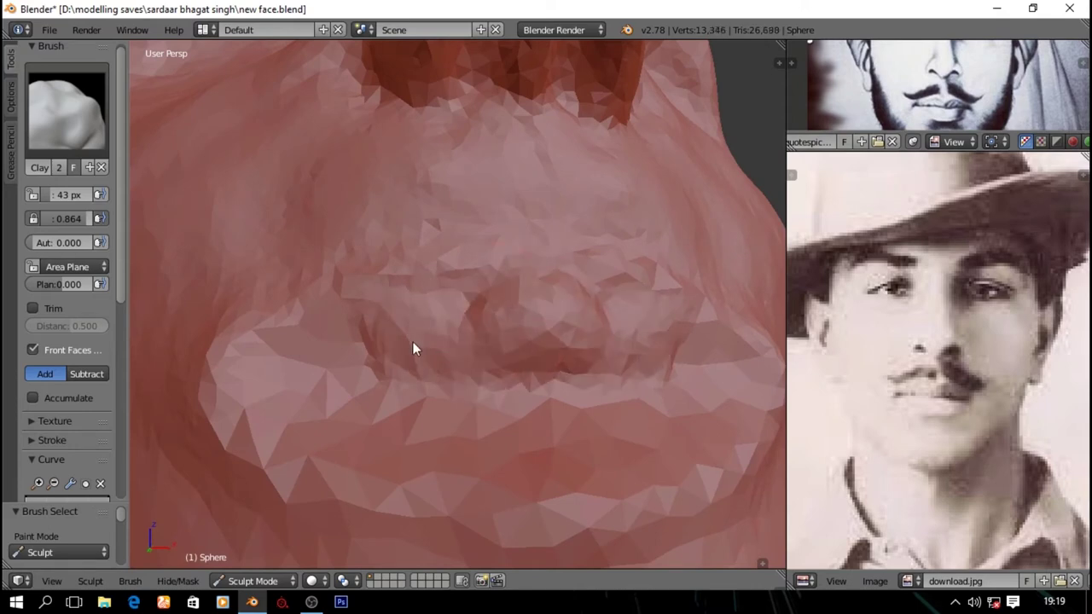
left_click_drag(284, 359, 444, 316)
middle_click_drag(444, 316, 475, 306)
mouse_move(475, 306)
left_mouse_down()
mouse_move(439, 363)
mouse_move(313, 384)
mouse_move(427, 361)
mouse_move(546, 276)
left_mouse_up()
mouse_move(546, 276)
middle_mouse_down()
mouse_move(451, 302)
mouse_move(594, 294)
mouse_move(488, 294)
mouse_move(603, 307)
mouse_move(527, 291)
mouse_move(535, 264)
mouse_move(384, 261)
mouse_move(580, 285)
mouse_move(519, 282)
middle_mouse_up()
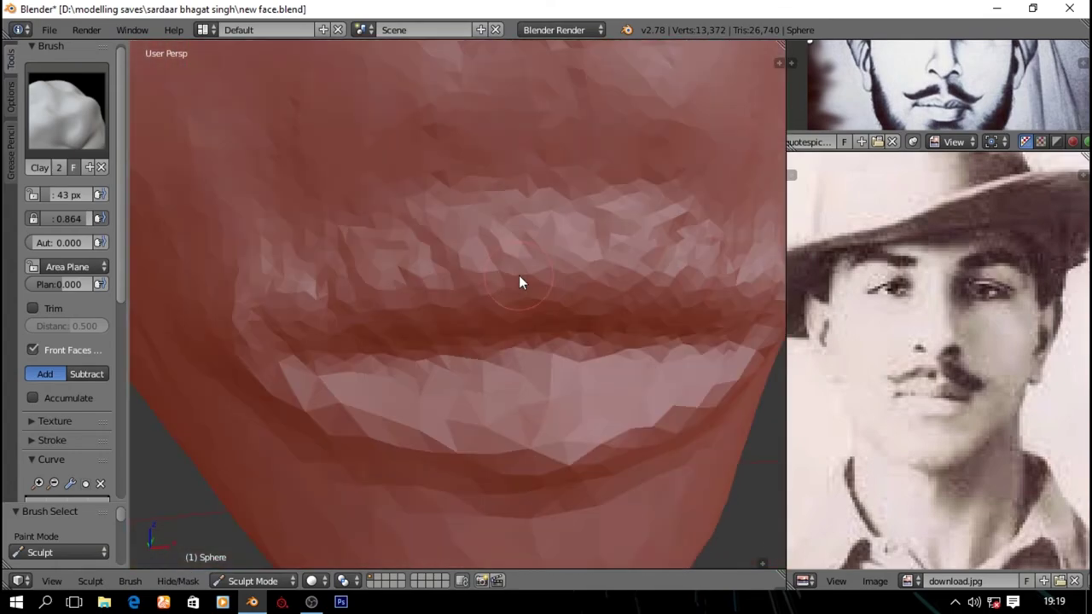
Deepen the line between the upper and lower lip with Crease strokes
key("shift+c")
mouse_move(458, 234)
left_mouse_down()
mouse_move(475, 210)
mouse_move(231, 324)
left_mouse_up()
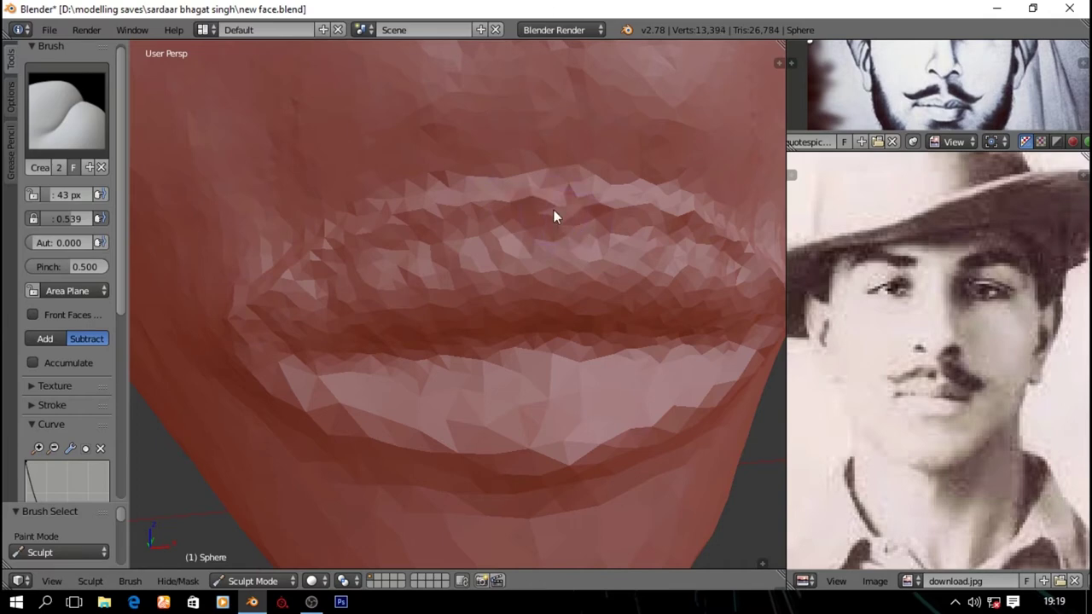
left_click_drag(575, 224, 220, 313)
left_click_drag(597, 200, 570, 253)
scroll(569, 252, "down", 5)
scroll(601, 306, "up", 5)
mouse_move(518, 273)
middle_mouse_down()
mouse_move(601, 305)
mouse_move(580, 301)
middle_mouse_up()
Build up the upper lip with more clay
key("c")
mouse_move(492, 210)
left_mouse_down()
mouse_move(570, 287)
mouse_move(492, 224)
mouse_move(455, 244)
mouse_move(514, 305)
mouse_move(458, 285)
mouse_move(375, 230)
mouse_move(302, 327)
mouse_move(204, 305)
mouse_move(353, 239)
mouse_move(598, 212)
mouse_move(345, 282)
mouse_move(290, 329)
mouse_move(656, 196)
left_mouse_up()
mouse_move(656, 196)
middle_mouse_down()
mouse_move(697, 203)
mouse_move(627, 223)
mouse_move(396, 210)
middle_mouse_up()
Undo a stray scrape, then smooth the lip surface and edge with Scrape at 0.502
key("shift+s")
left_click_drag(397, 216, 227, 195)
key("ctrl+z")
key("shift+f")
left_click(249, 195)
mouse_move(476, 156)
left_mouse_down()
mouse_move(236, 343)
mouse_move(265, 245)
mouse_move(460, 191)
mouse_move(312, 363)
left_mouse_up()
middle_click_drag(313, 363, 366, 254)
left_click_drag(366, 253, 468, 226)
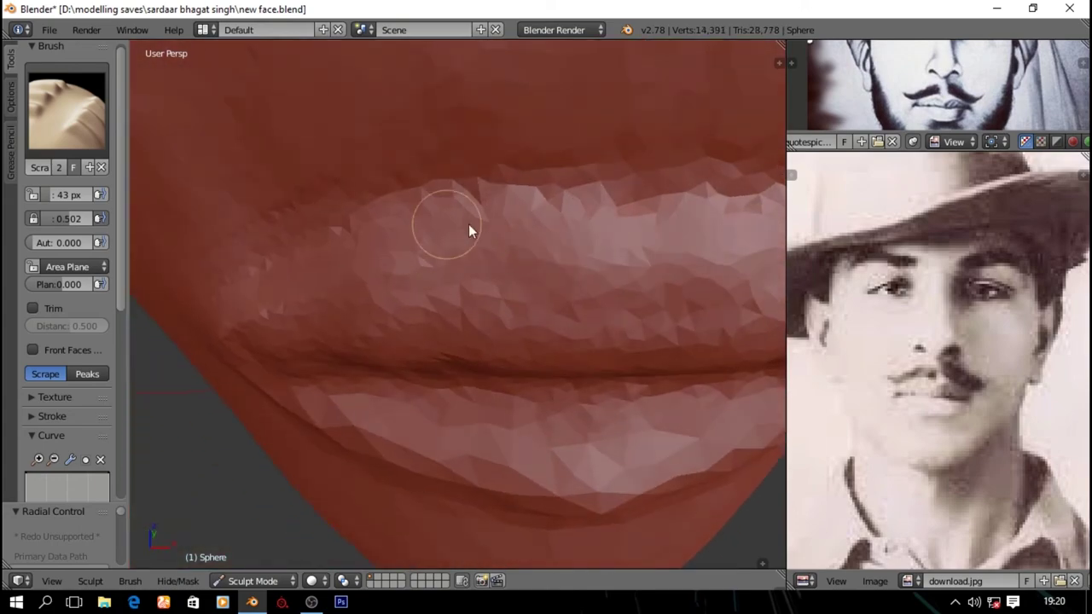
middle_click_drag(468, 226, 543, 178)
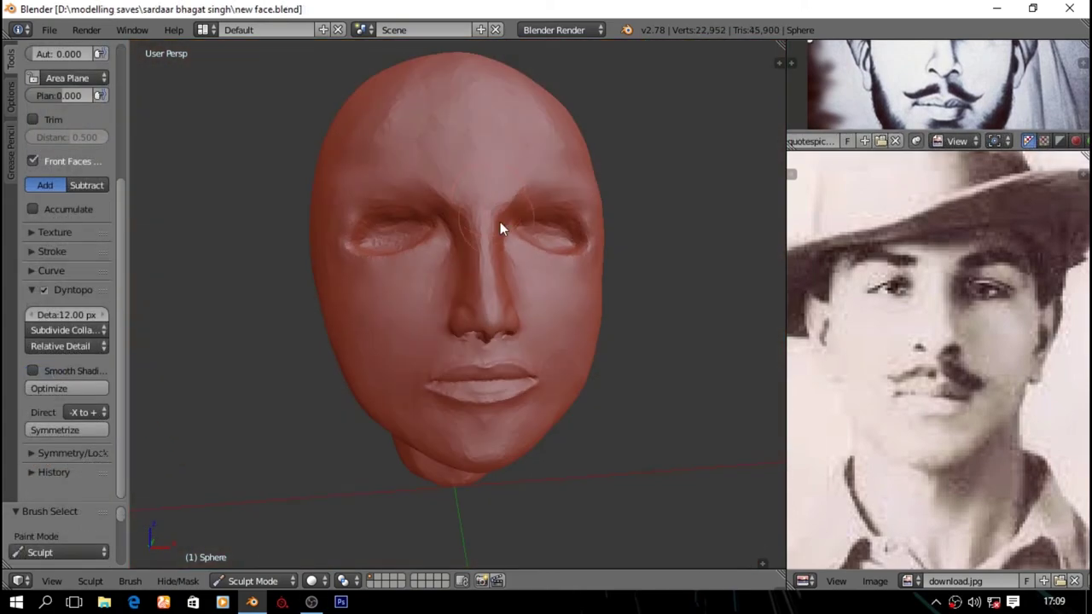
mouse_move(512, 247)
middle_mouse_down()
mouse_move(544, 257)
mouse_move(497, 257)
mouse_move(496, 277)
mouse_move(248, 248)
mouse_move(500, 302)
mouse_move(366, 290)
mouse_move(546, 305)
mouse_move(378, 327)
mouse_move(402, 294)
mouse_move(310, 230)
middle_mouse_up()
scroll(496, 257, "down", 2)
scroll(496, 340, "up", 3)
mouse_move(496, 340)
middle_mouse_down()
mouse_move(468, 370)
mouse_move(503, 430)
mouse_move(531, 439)
mouse_move(472, 453)
middle_mouse_up()
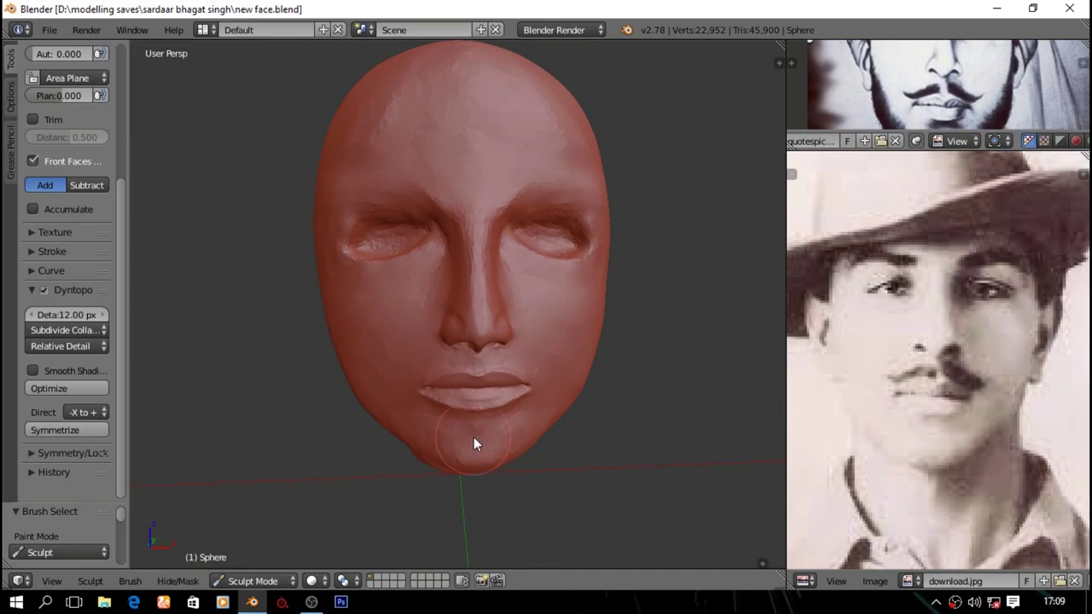